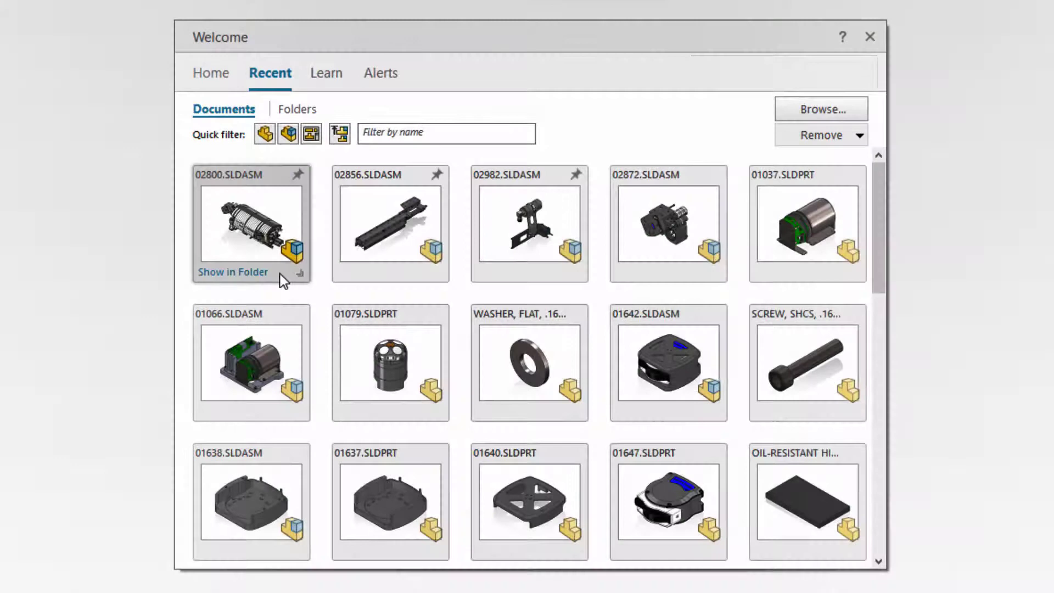
- Open the recent assembly 02800.SLDASM in Lightweight mode with the Default configuration
left_click(301, 276)
left_click(435, 296)
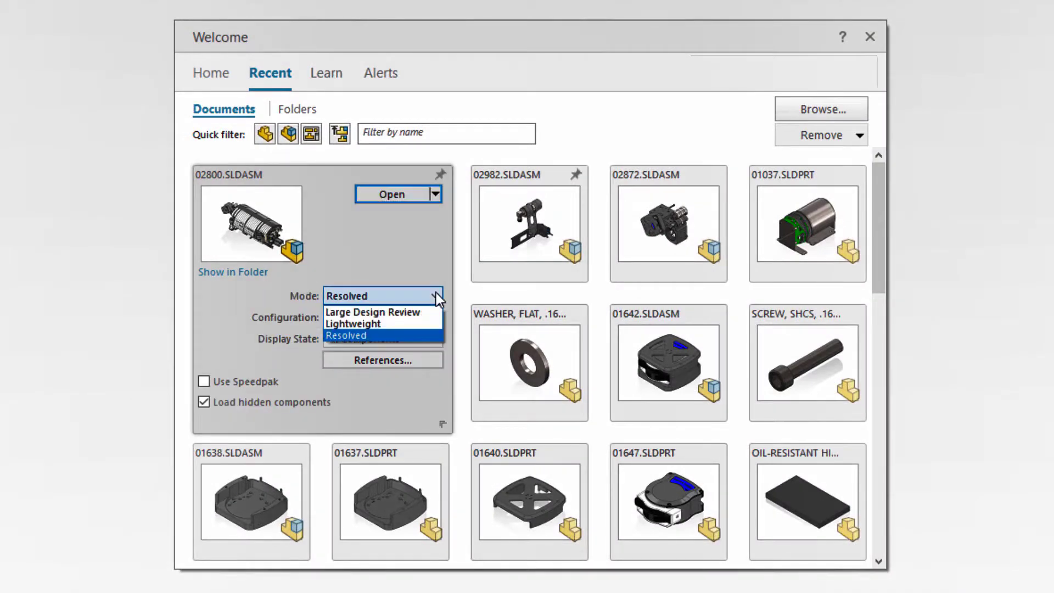
left_click(422, 324)
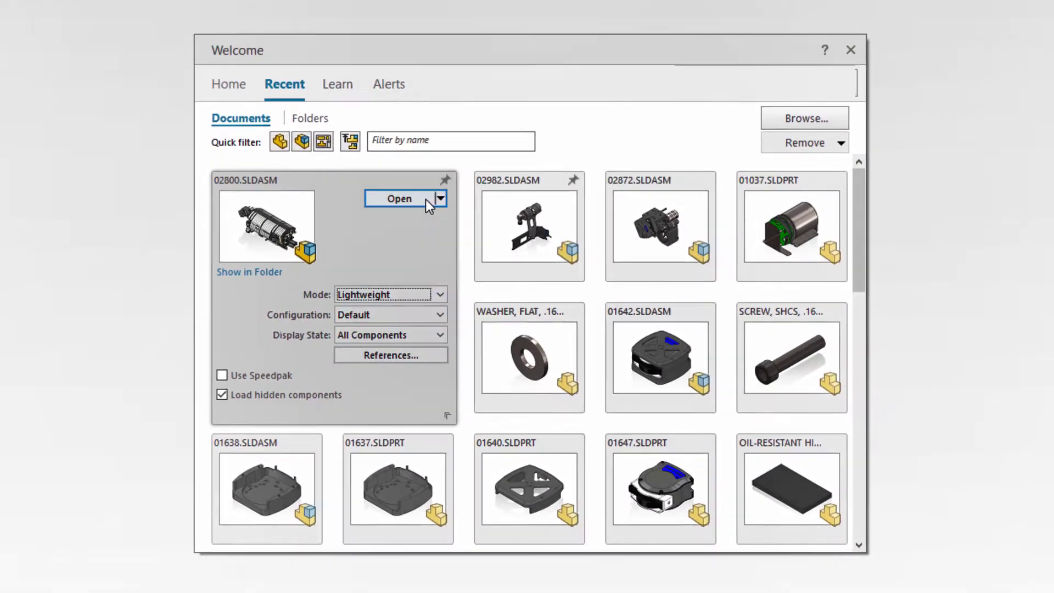
left_click(424, 196)
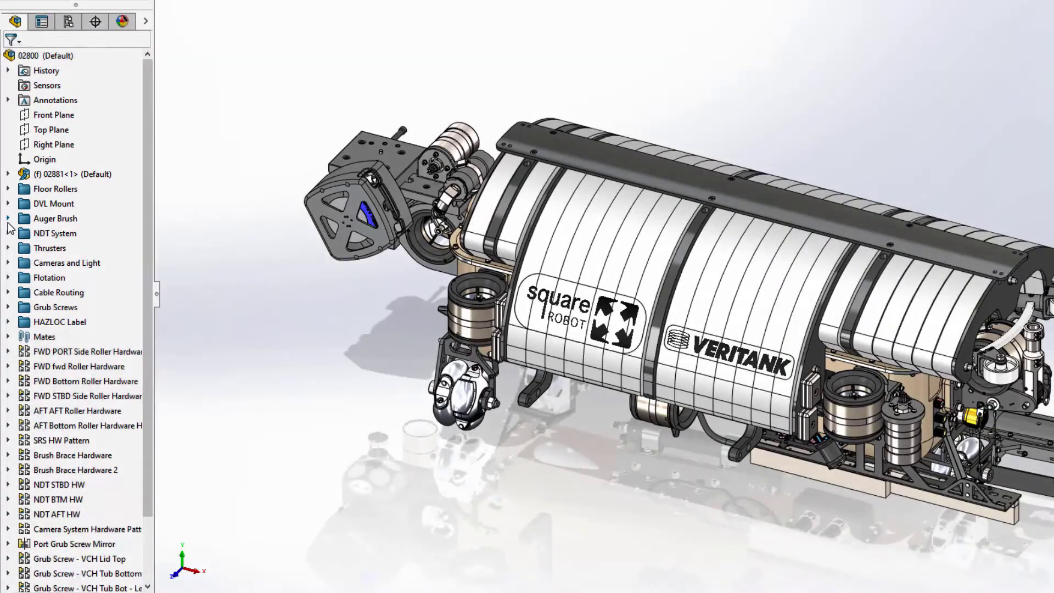
- Examine the Auger Brush folder's structure through subassembly 02856 and its Brushroll folder down to component 02756
left_click(8, 220)
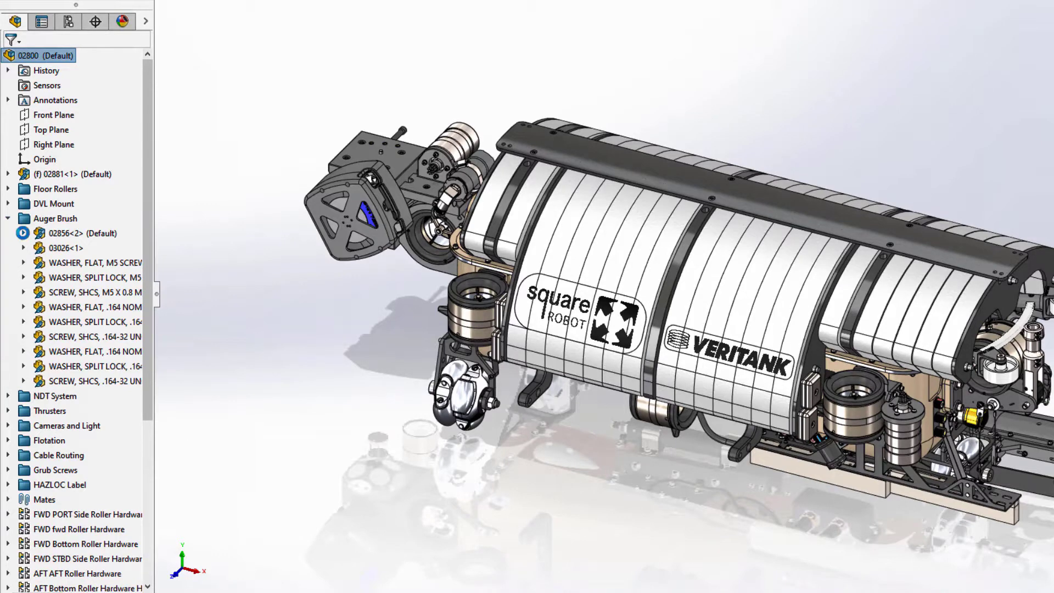
left_click(23, 233)
scroll(24, 235, "up", 7)
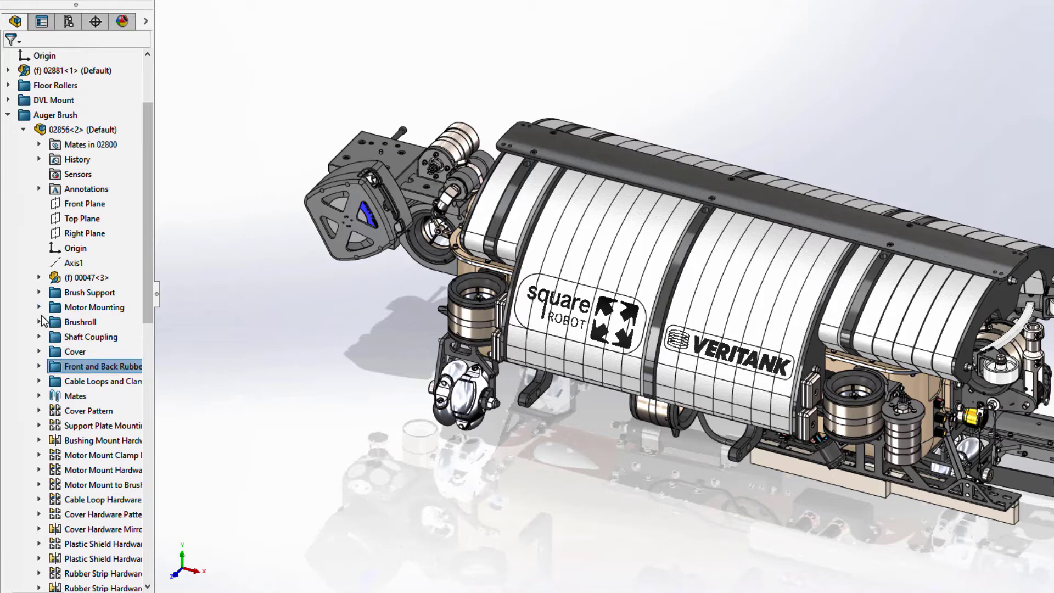
left_click(39, 322)
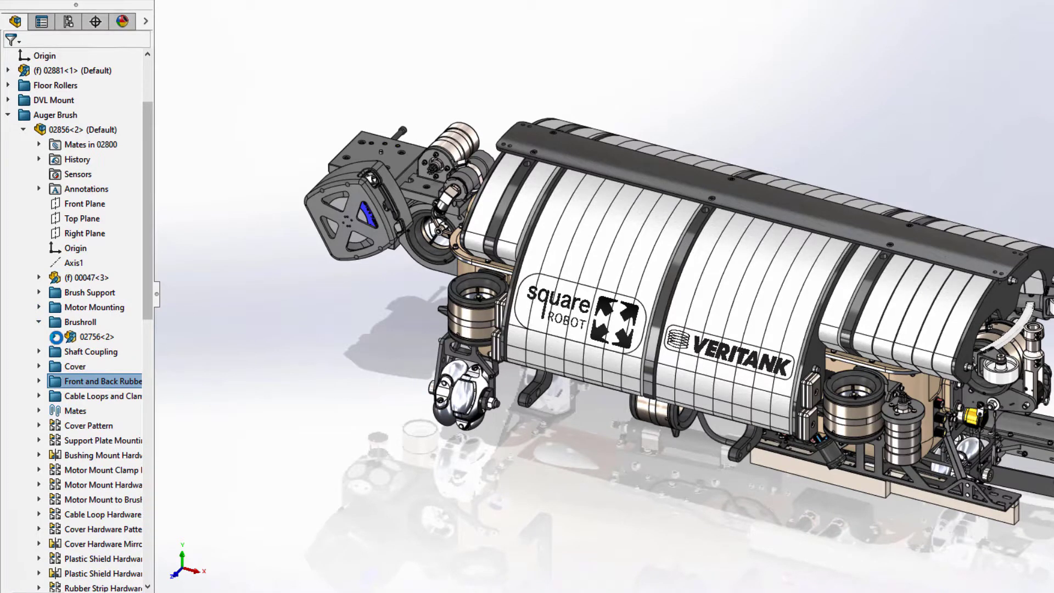
left_click(55, 338)
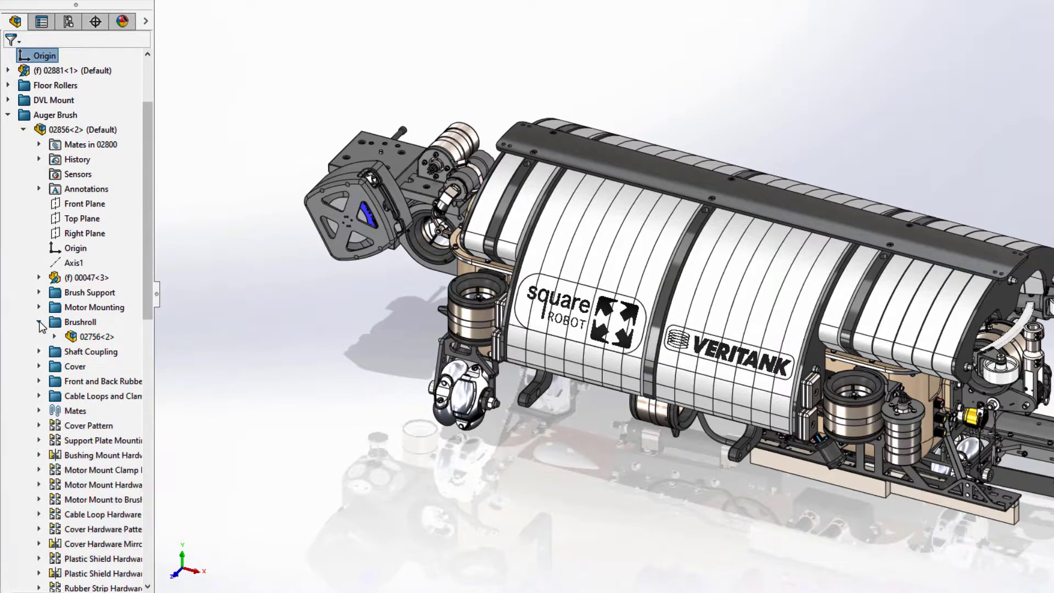
- Collapse the Brushroll folder and the 02856 subassembly, and open 02856 in its own window
left_click(39, 322)
left_click(23, 129)
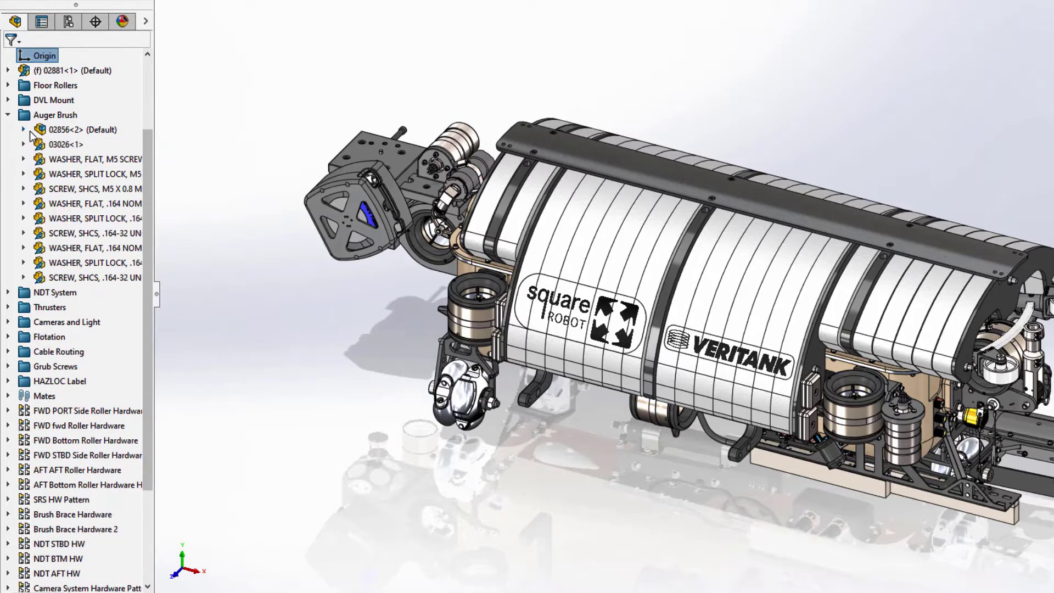
left_click(62, 130)
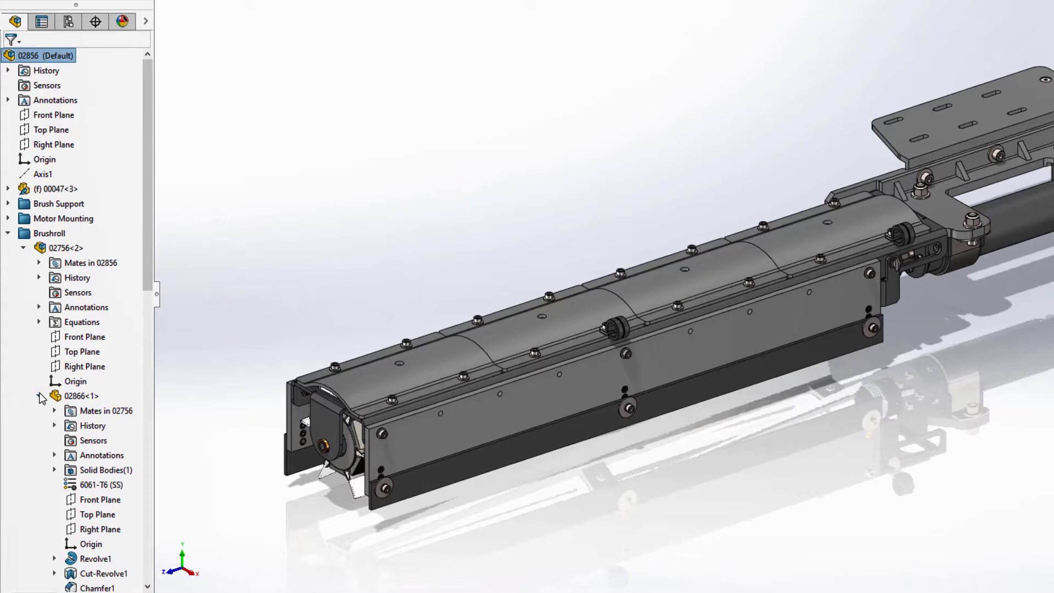
- Collapse part 02866, subassembly 02756 and the Brushroll folder in the 02856 feature tree
left_click(39, 395)
left_click(39, 410)
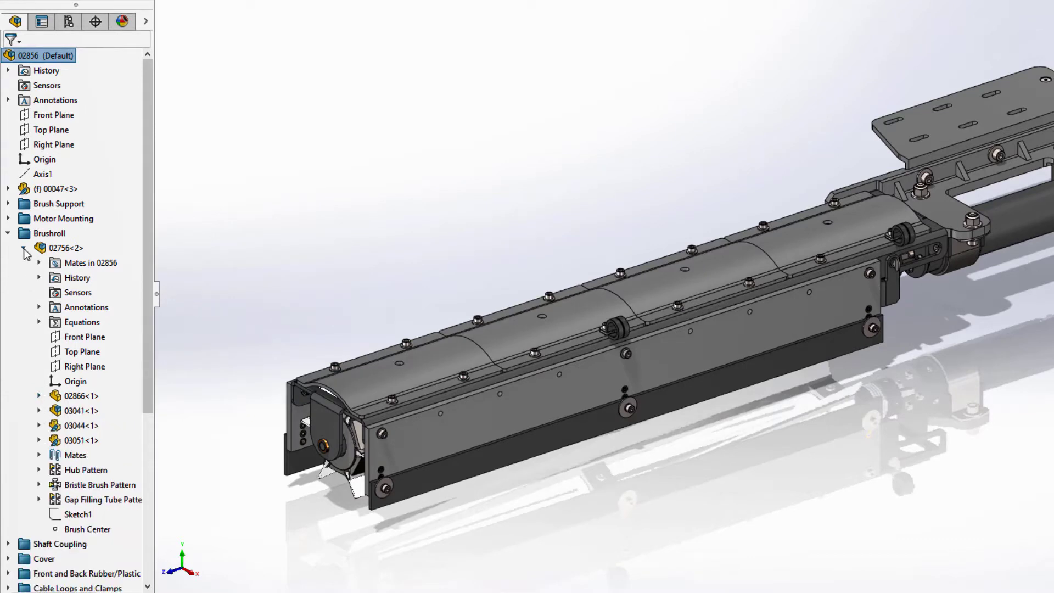
left_click(24, 250)
left_click(8, 234)
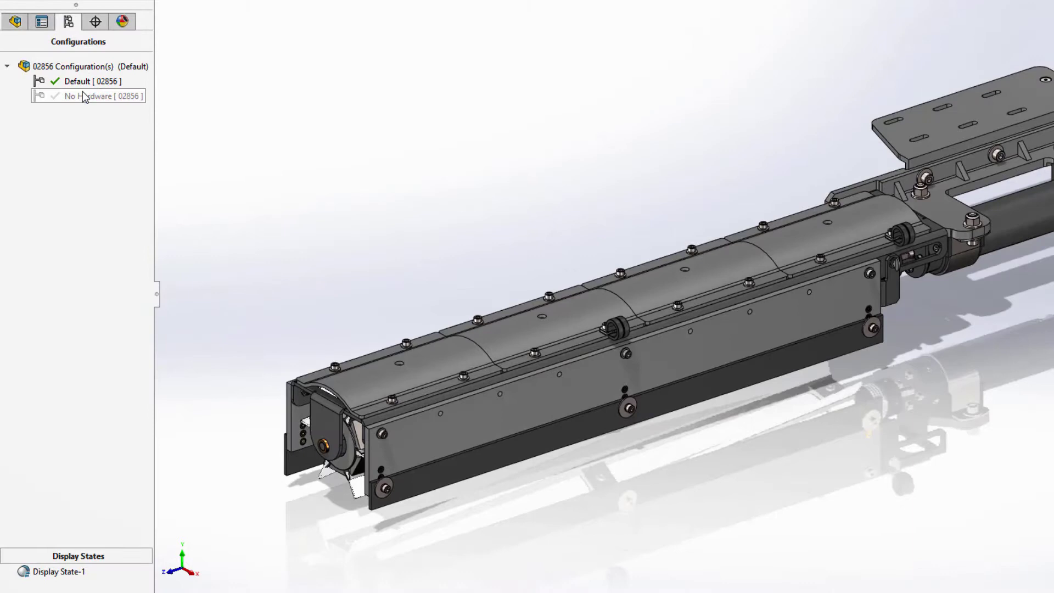
- View the assembly in its No Hardware configuration, return to Default and show the feature tree again
double_click(81, 94)
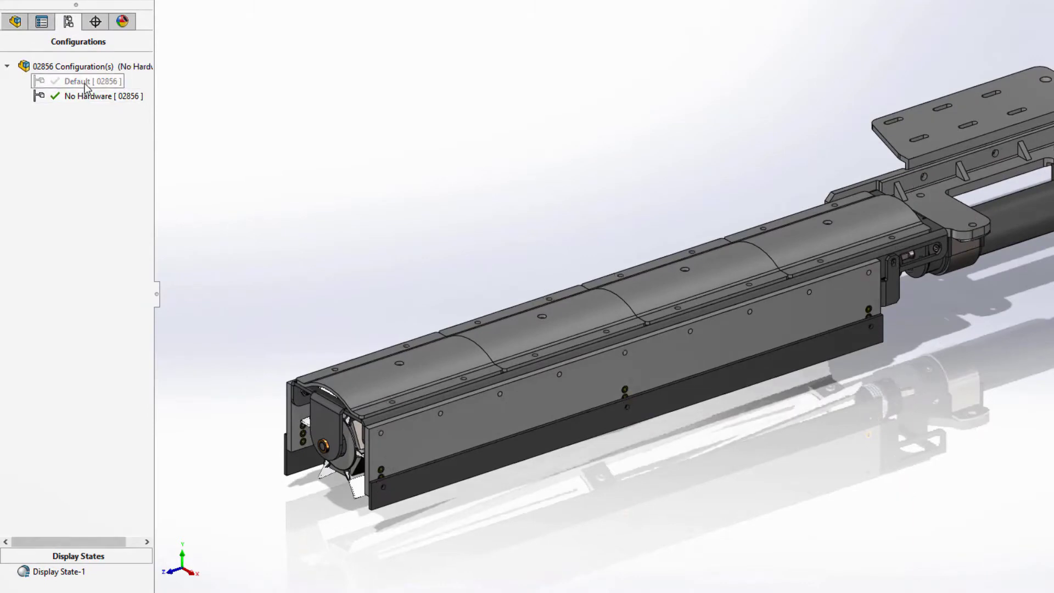
double_click(81, 81)
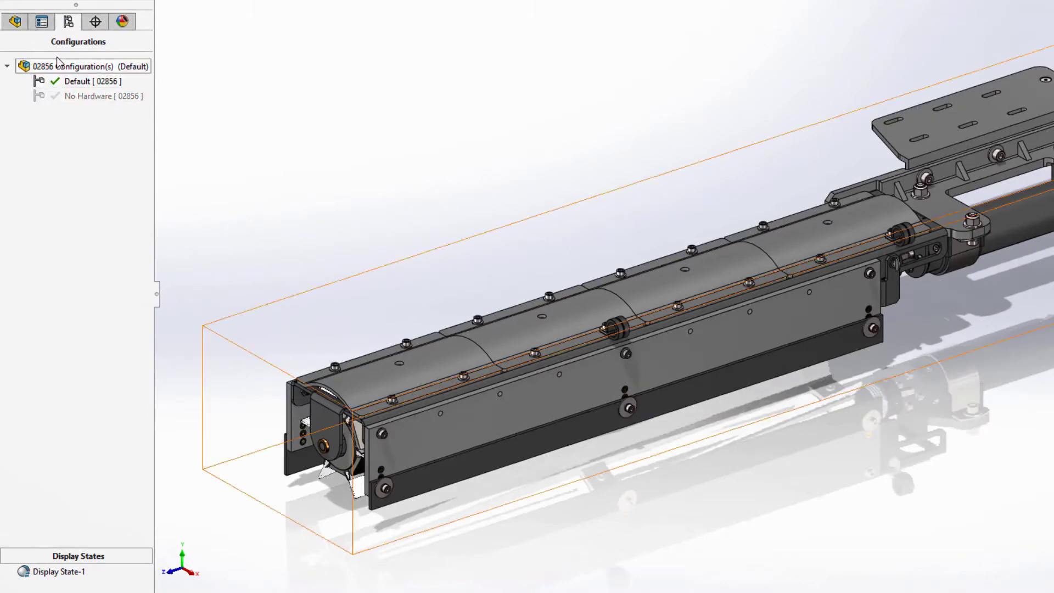
left_click(16, 22)
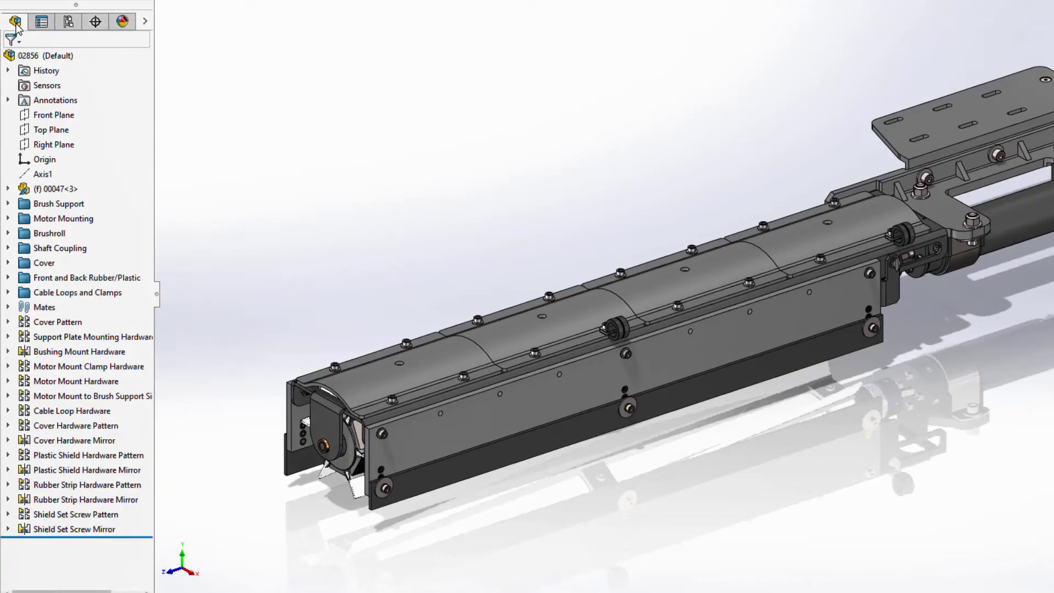
- Set the lightweight components of the whole 02856 assembly to resolved and clear the selection
left_click(41, 55)
right_click(43, 57)
left_click(117, 244)
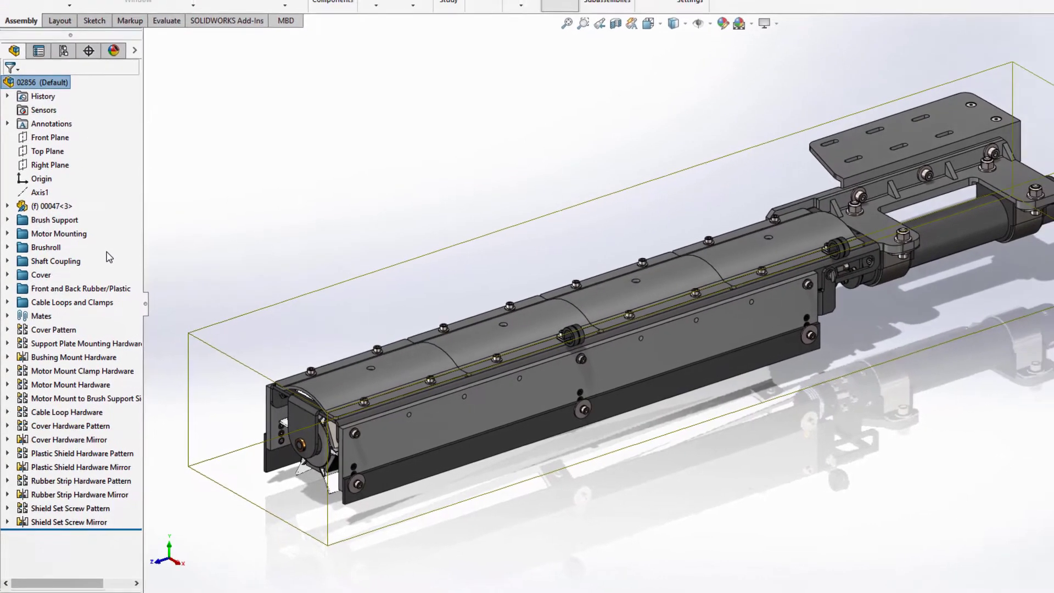
key("Escape")
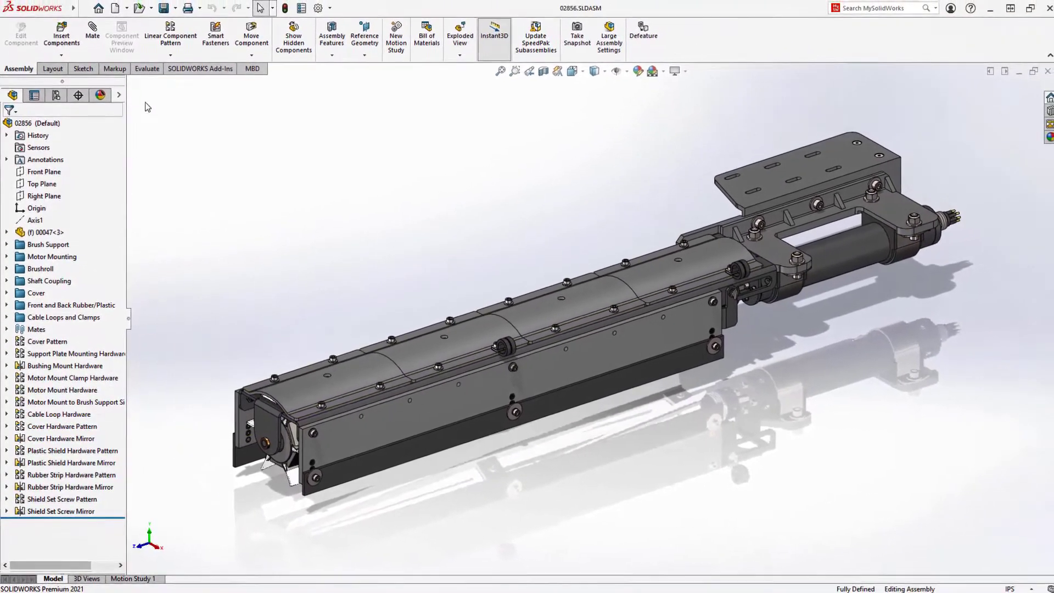
- Run a Performance Evaluation on the assembly, collapse the display performance details and expand the rebuild performance details
left_click(147, 69)
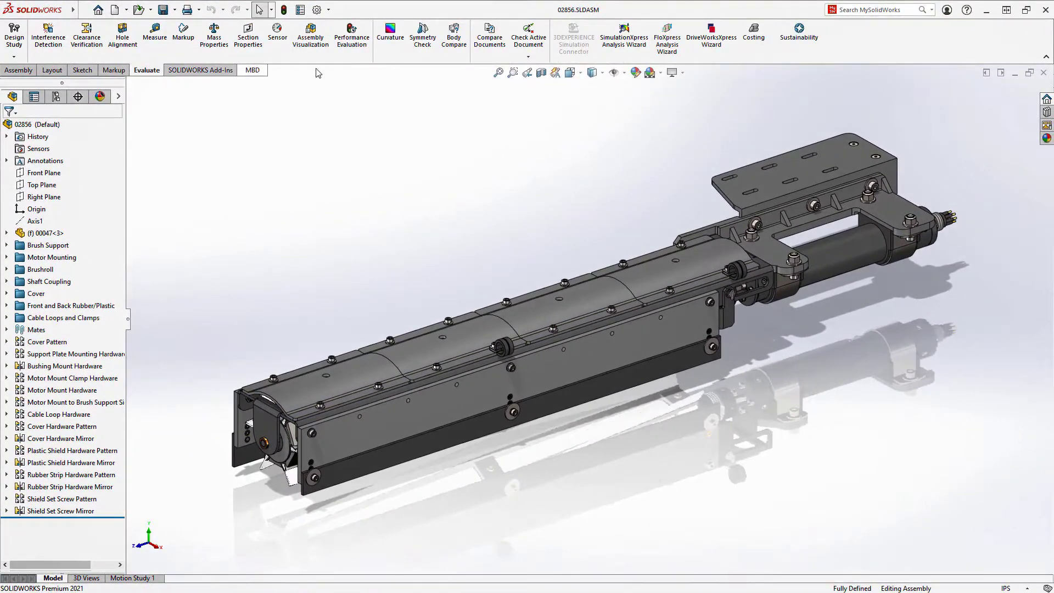
left_click(351, 38)
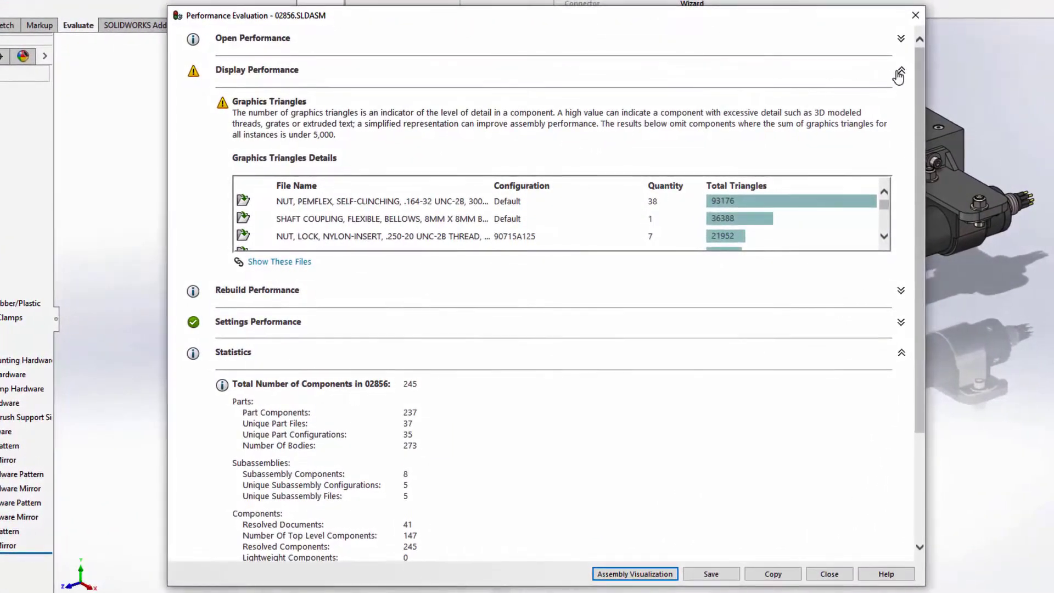
left_click(901, 71)
left_click(901, 102)
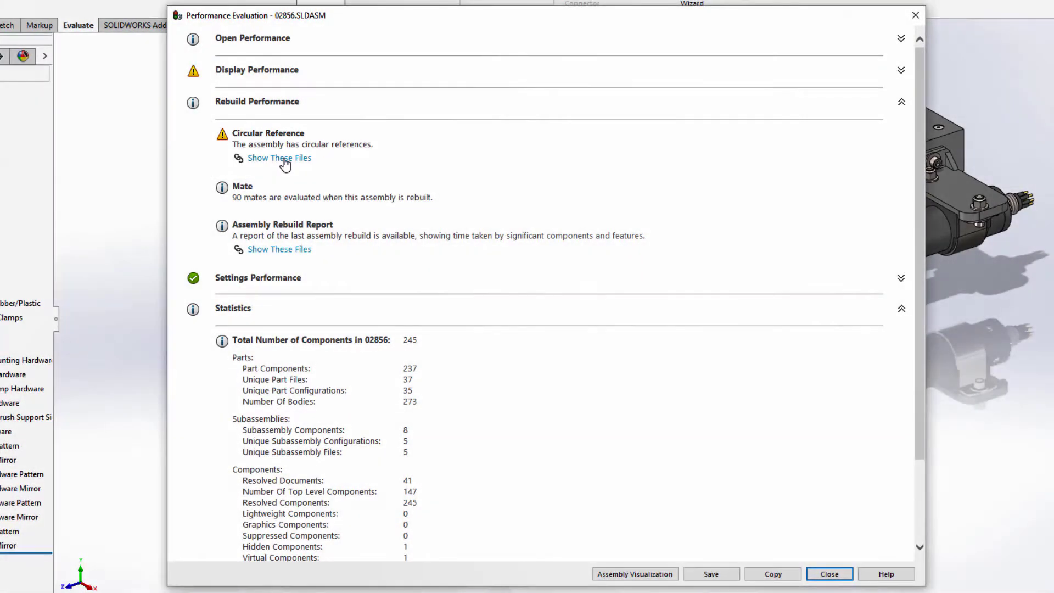
- Review the features and referenced edges involved in the circular reference, and close both the list and the evaluation
left_click(285, 159)
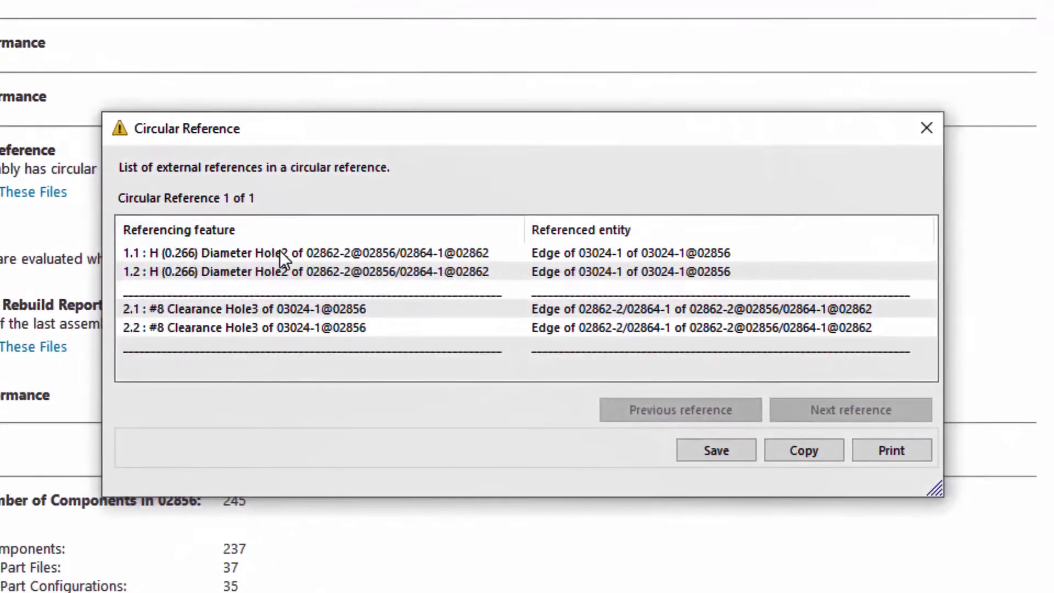
left_click(279, 251)
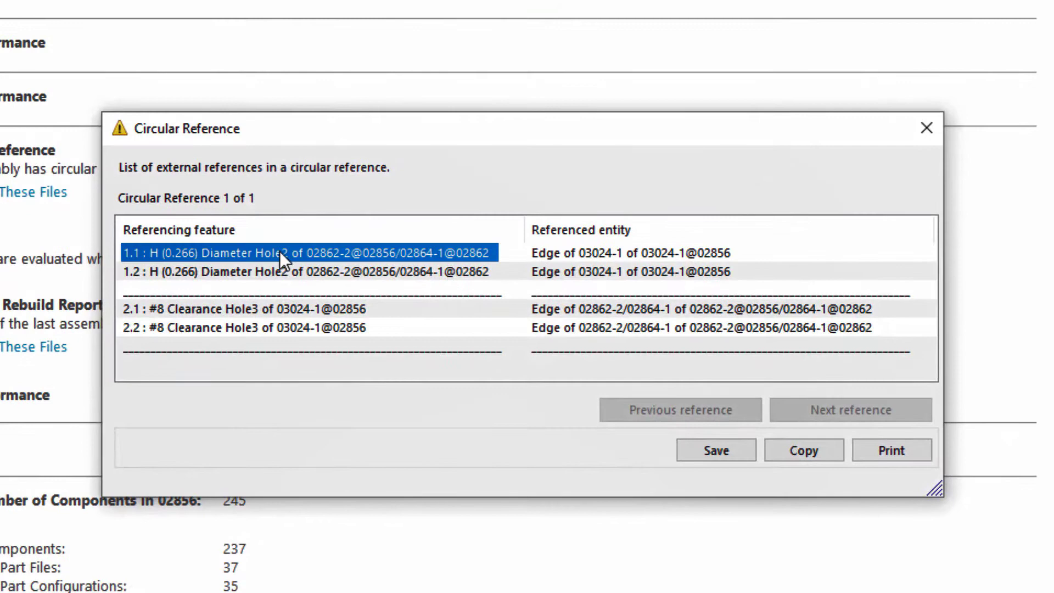
left_click(281, 272)
left_click(280, 309)
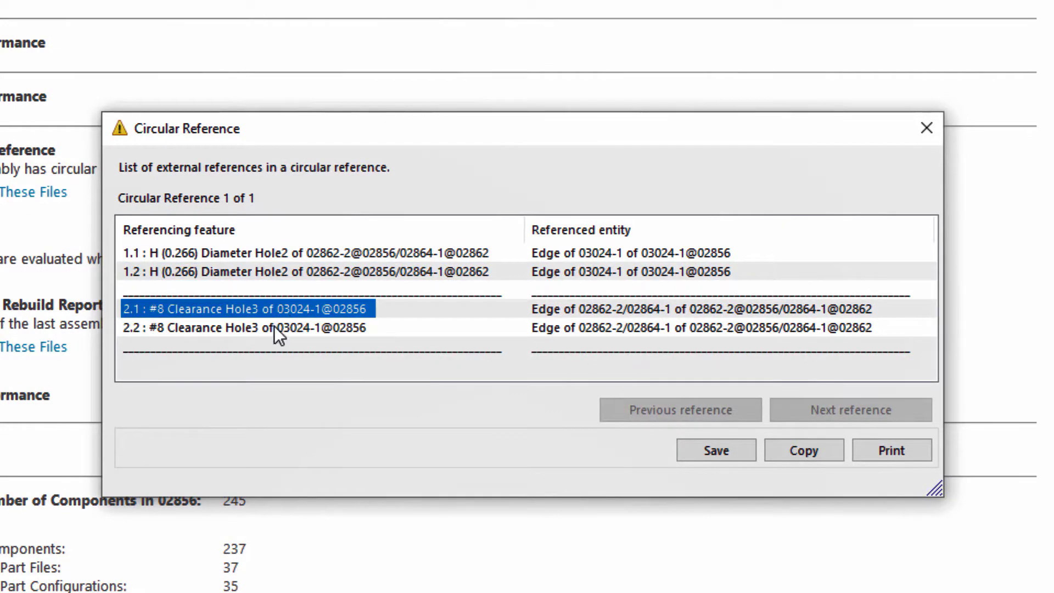
left_click(275, 325)
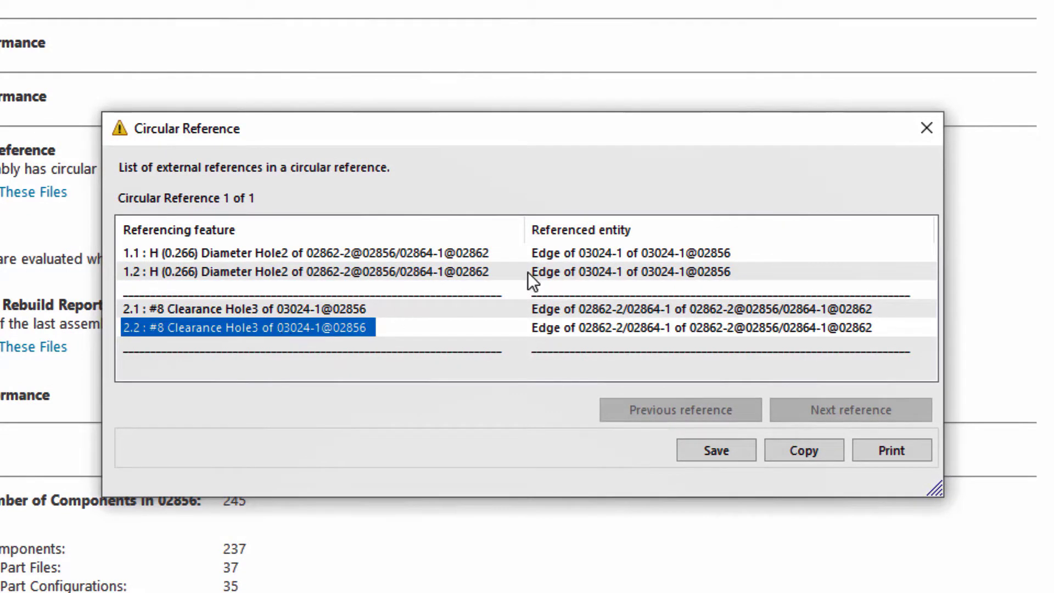
left_click(927, 127)
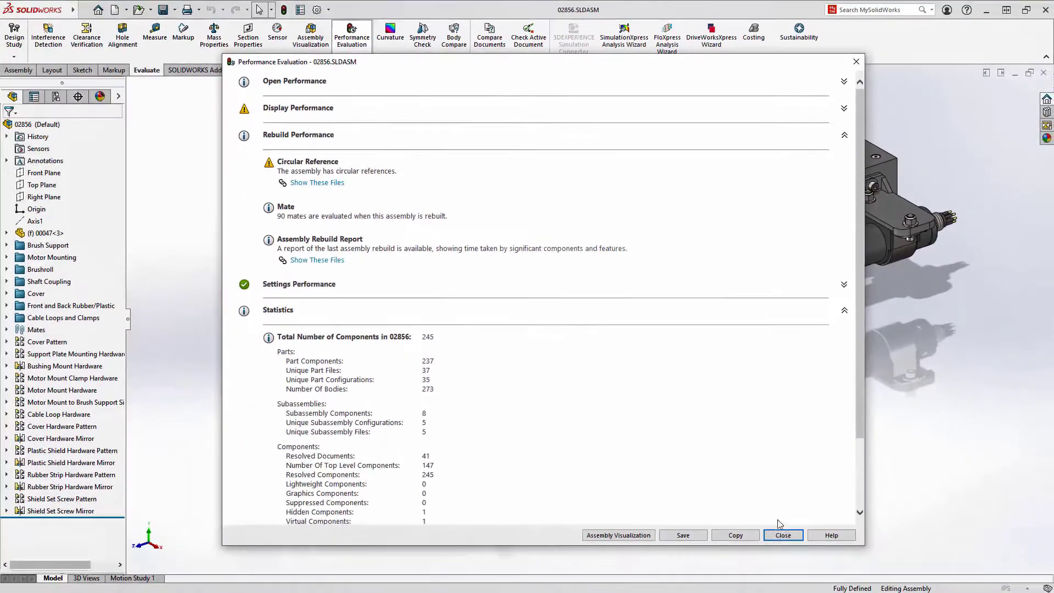
left_click(783, 536)
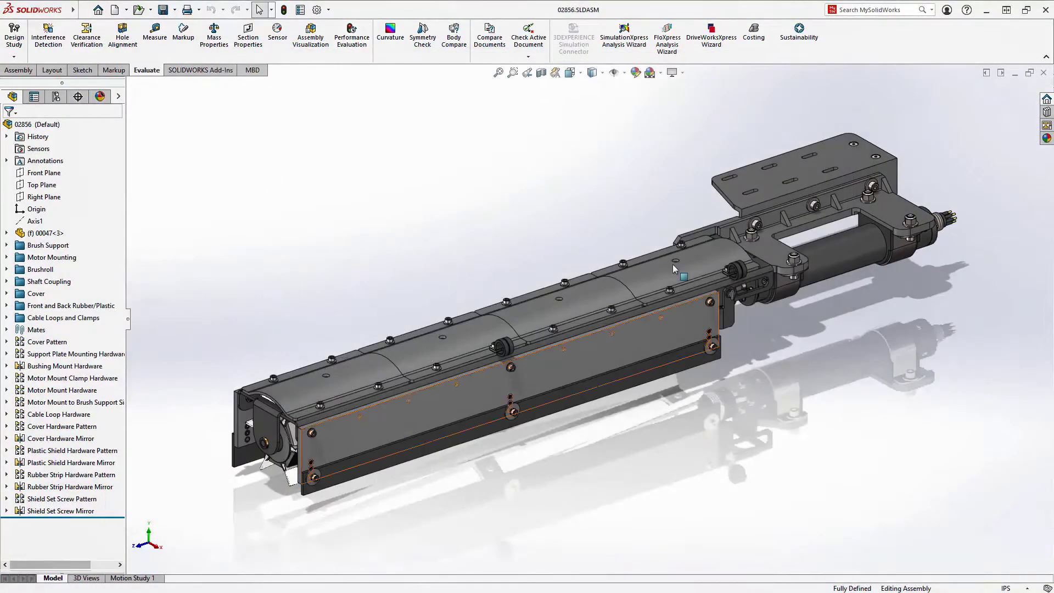
- Apply the saved Circular Reference view and isolate components 02864 and 03024
left_click(573, 76)
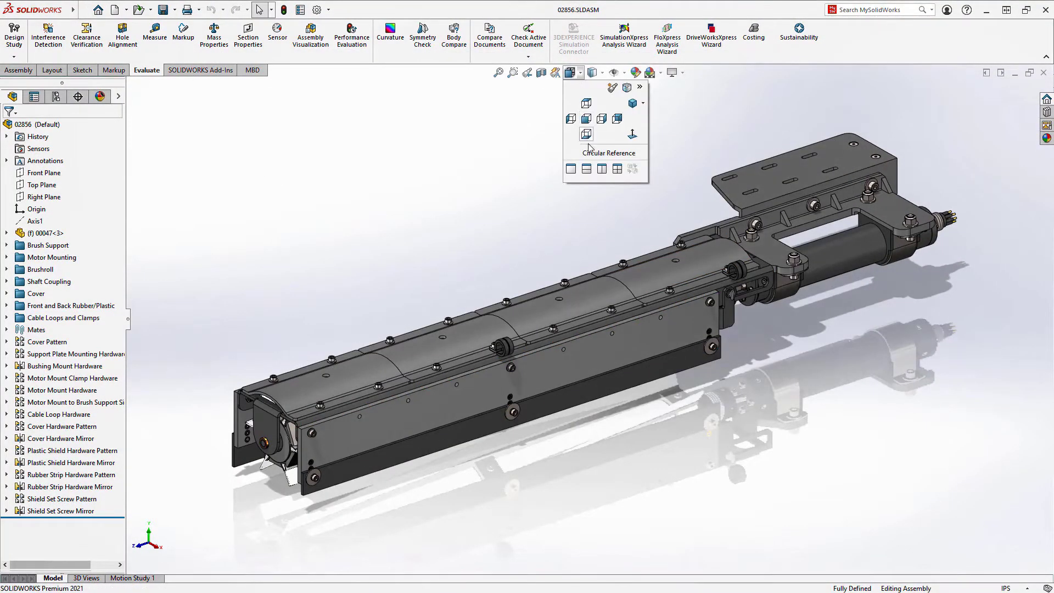
left_click(609, 152)
left_click(831, 302)
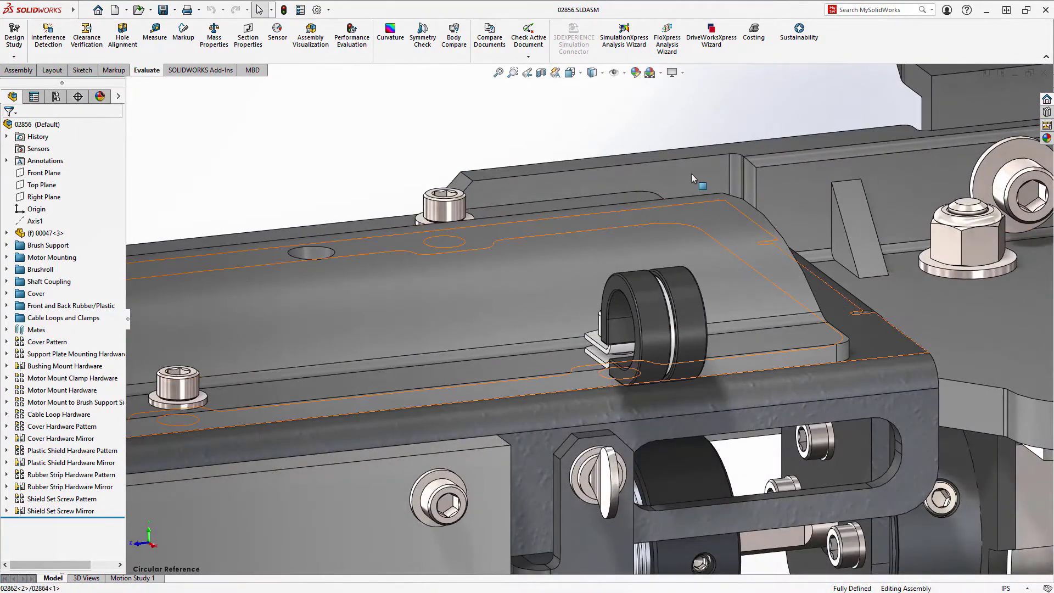
left_click(697, 181, "ctrl")
right_click(446, 128)
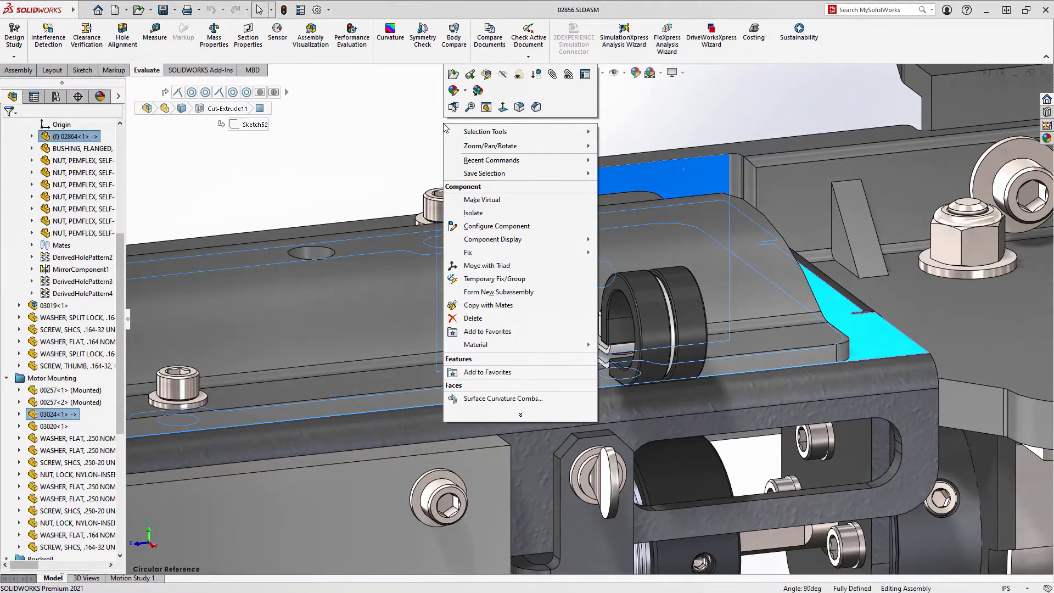
left_click(473, 212)
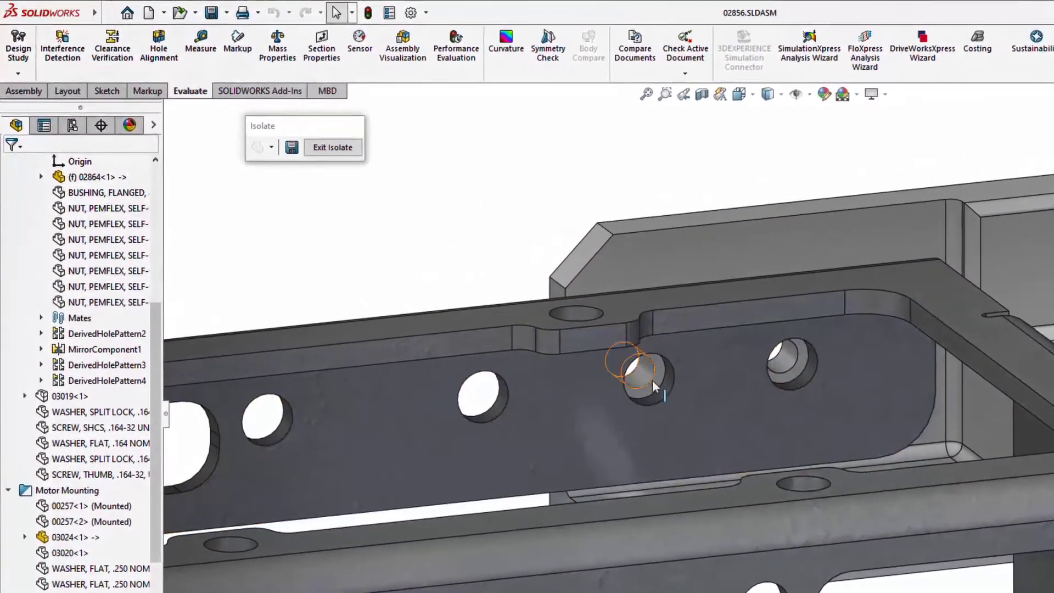
- Edit the H-size hole feature in part 02864 and inspect the external Concentric7 and Concentric8 relations of its position sketch
left_click(659, 383)
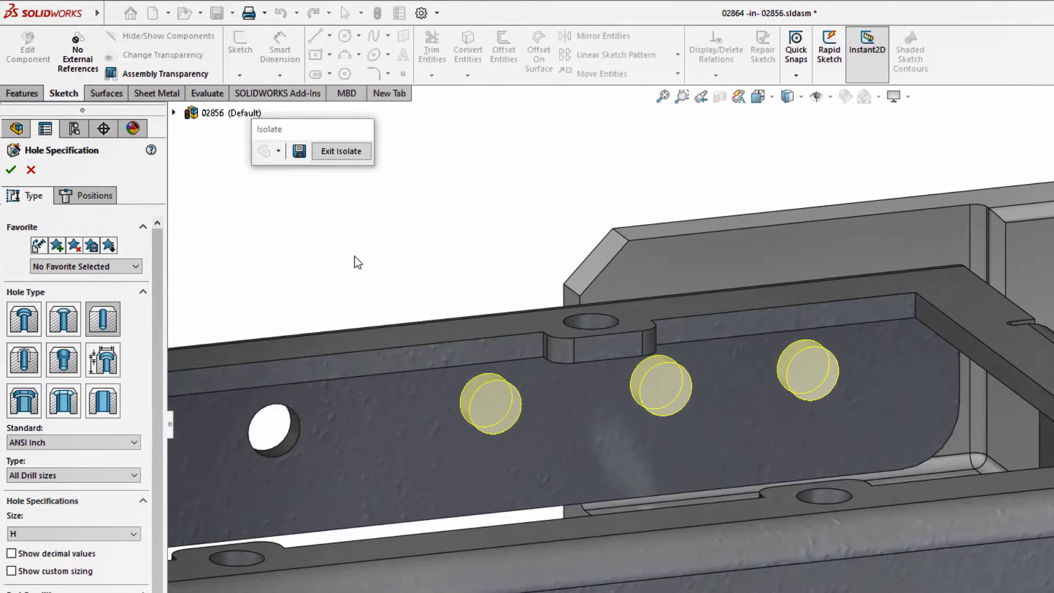
left_click(91, 197)
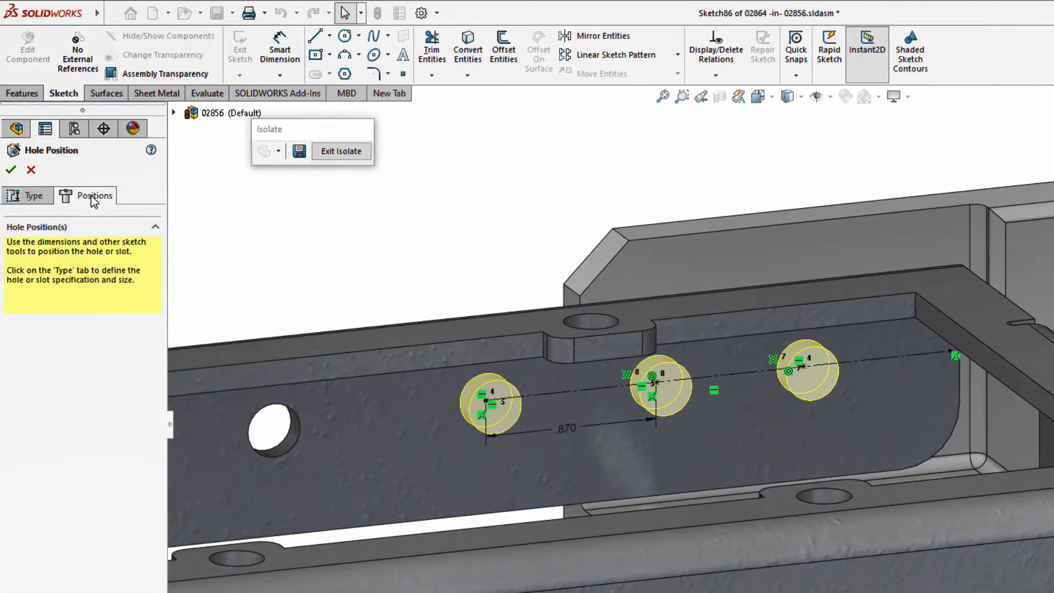
left_click(712, 55)
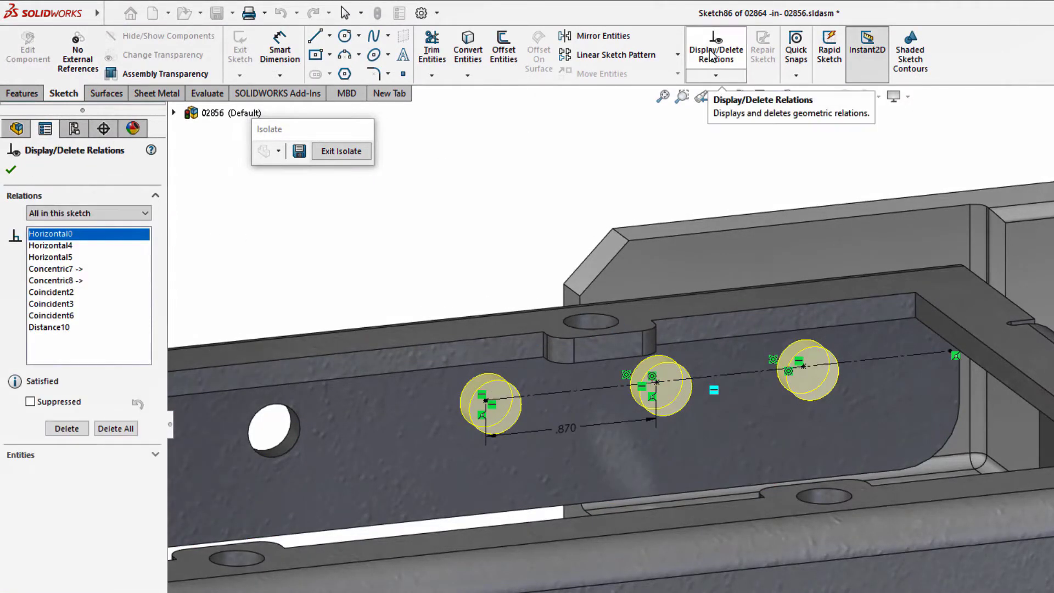
left_click(63, 272)
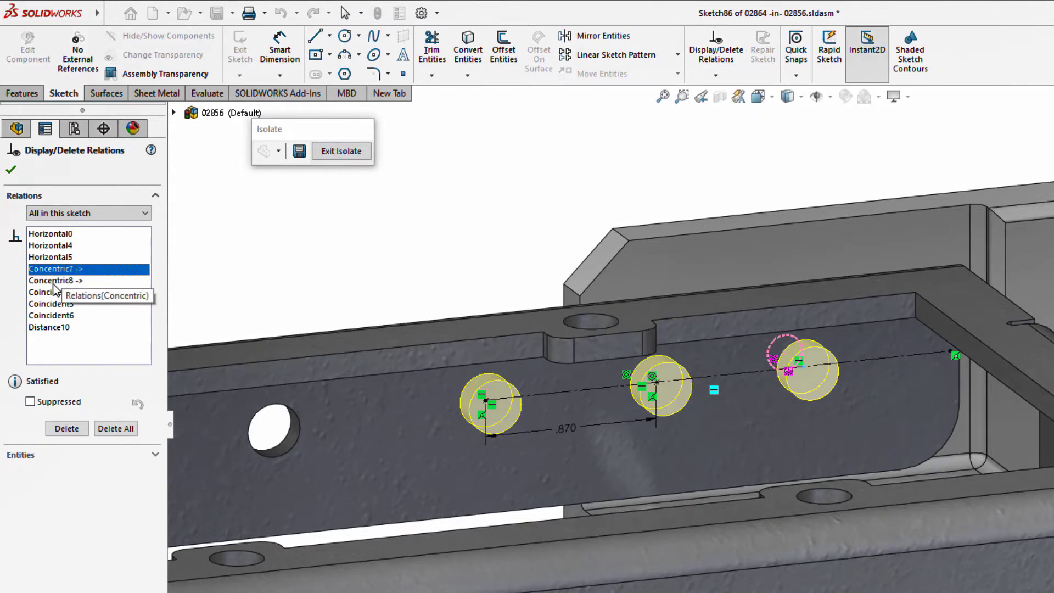
left_click(60, 281)
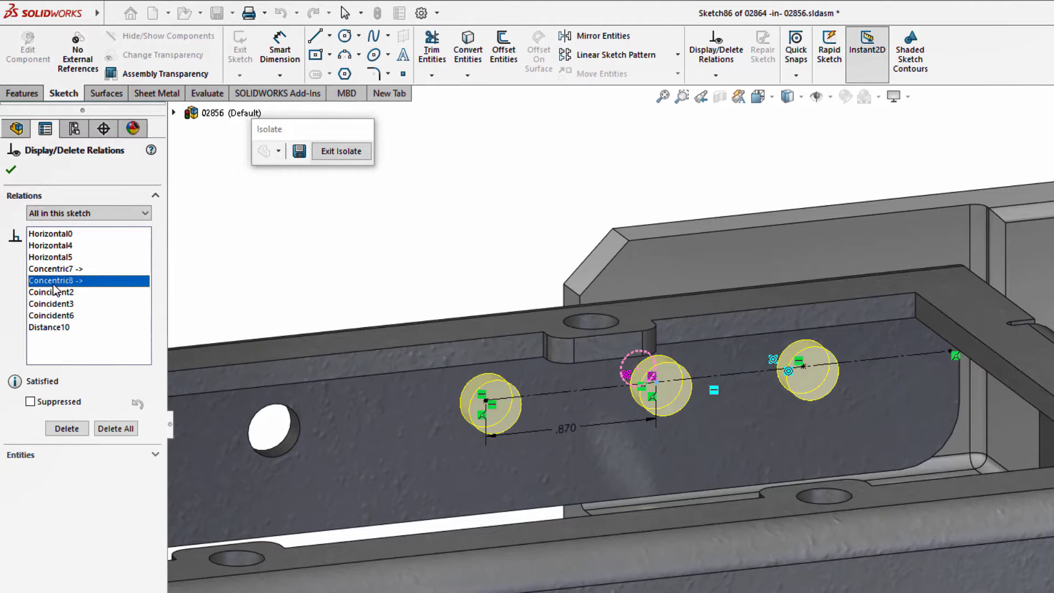
left_click(12, 171)
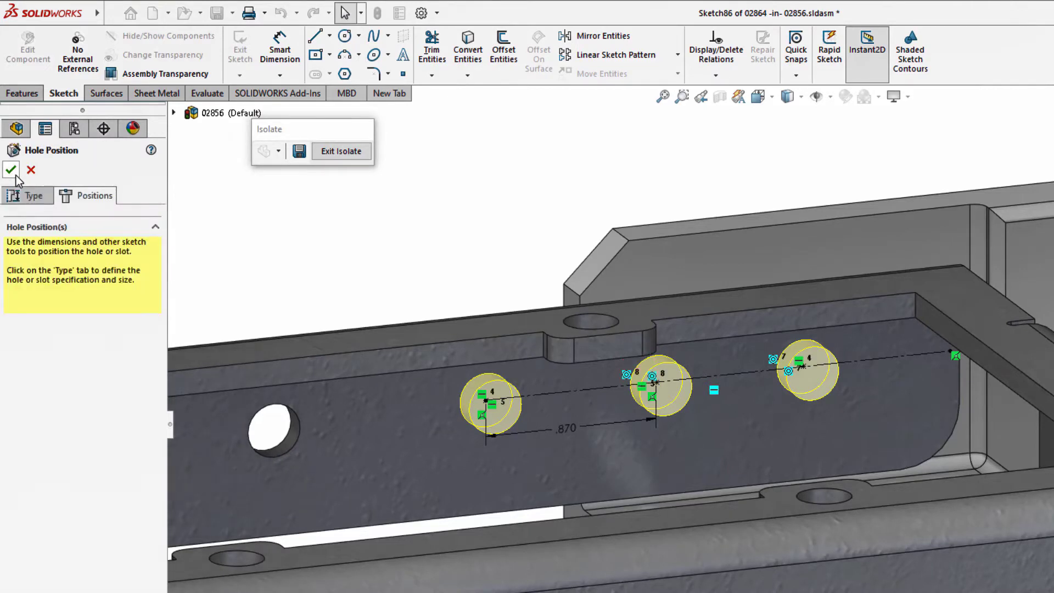
- Cancel the 02864 hole edit and open the position sketch of the #8 clearance hole feature in part 03024
left_click(30, 171)
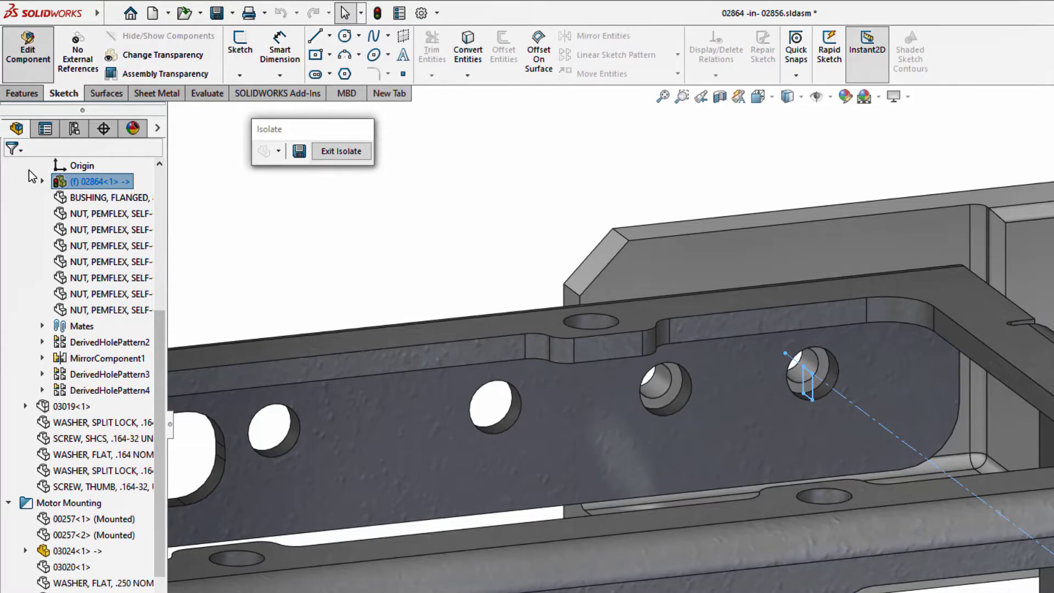
left_click(659, 388)
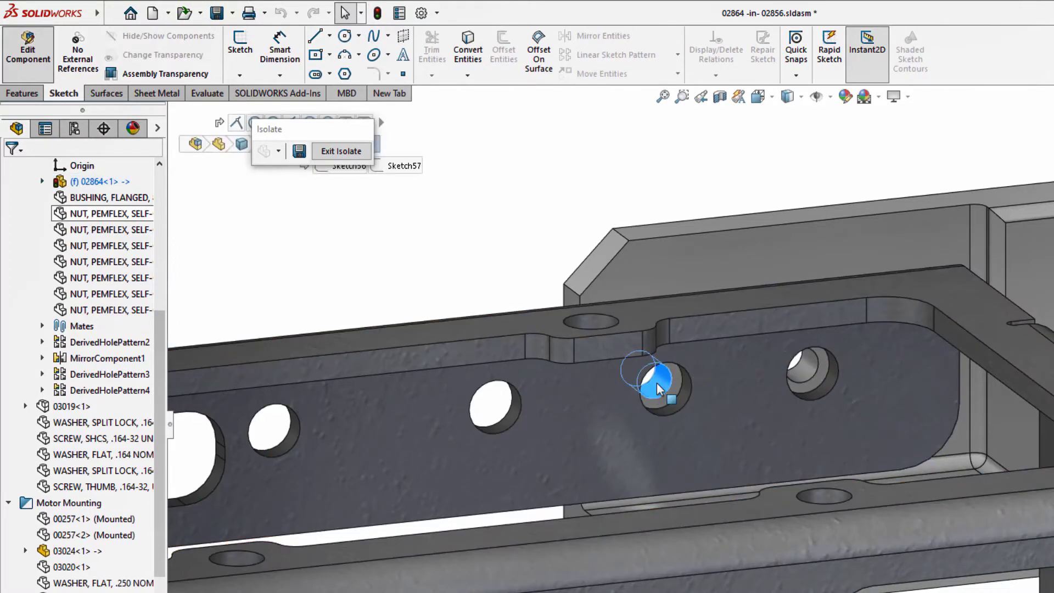
left_click(698, 328)
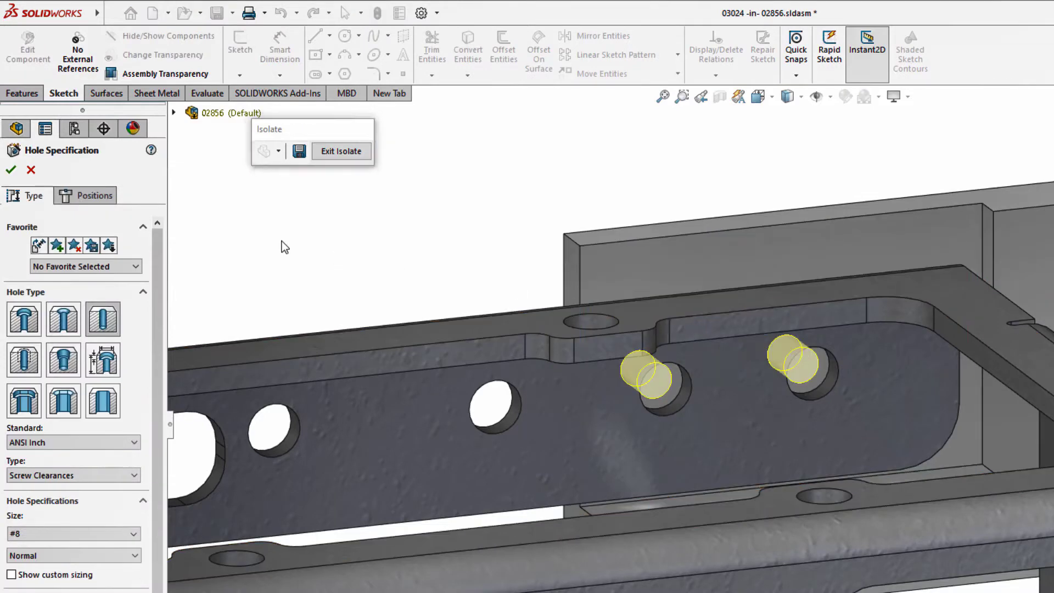
left_click(100, 203)
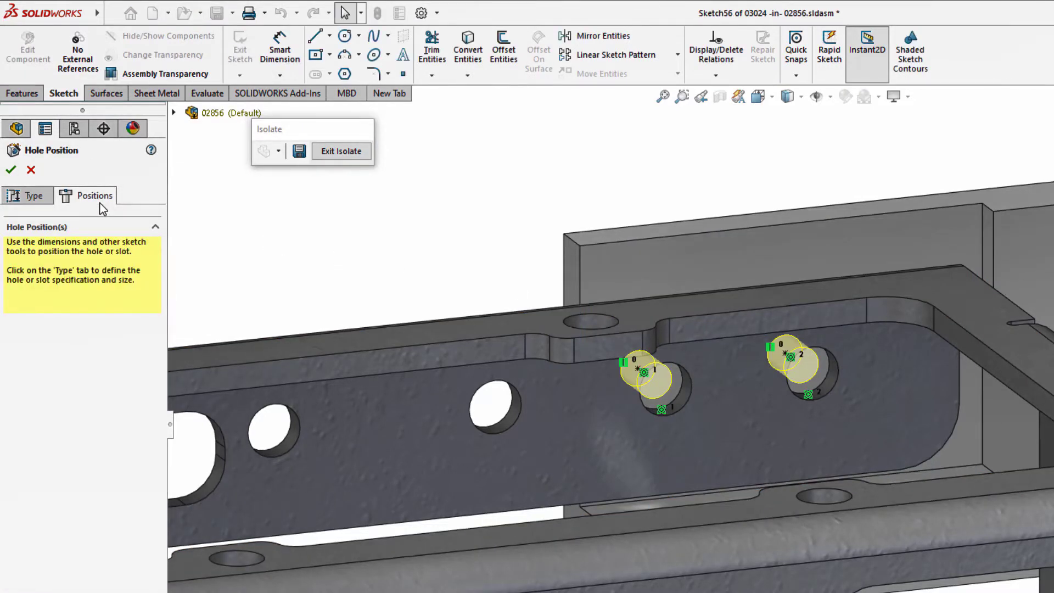
- Delete the external relations Concentric1 and Concentric2 from the hole position sketch
left_click(734, 61)
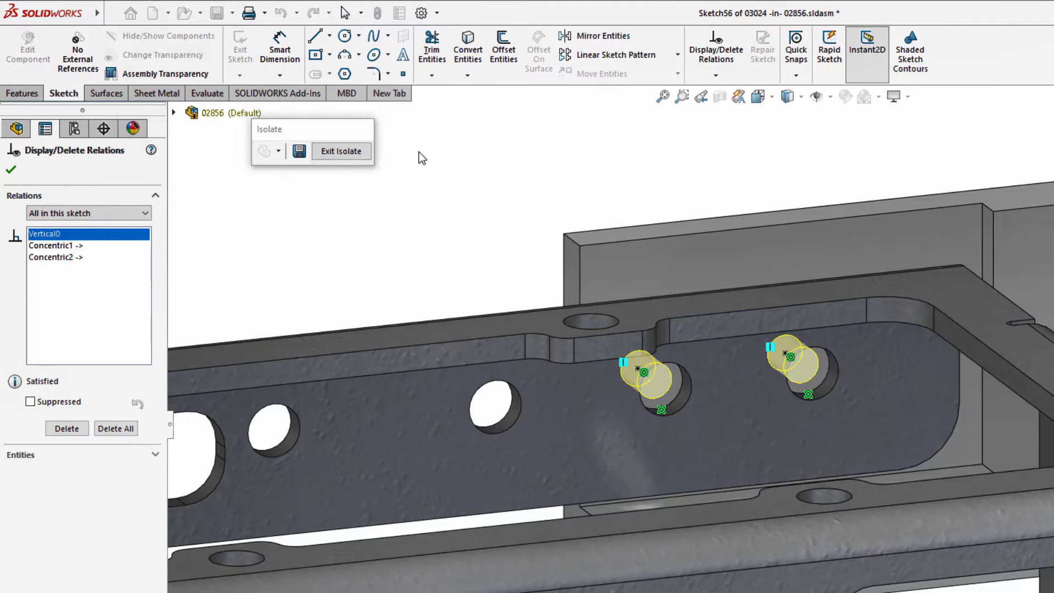
left_click(70, 247)
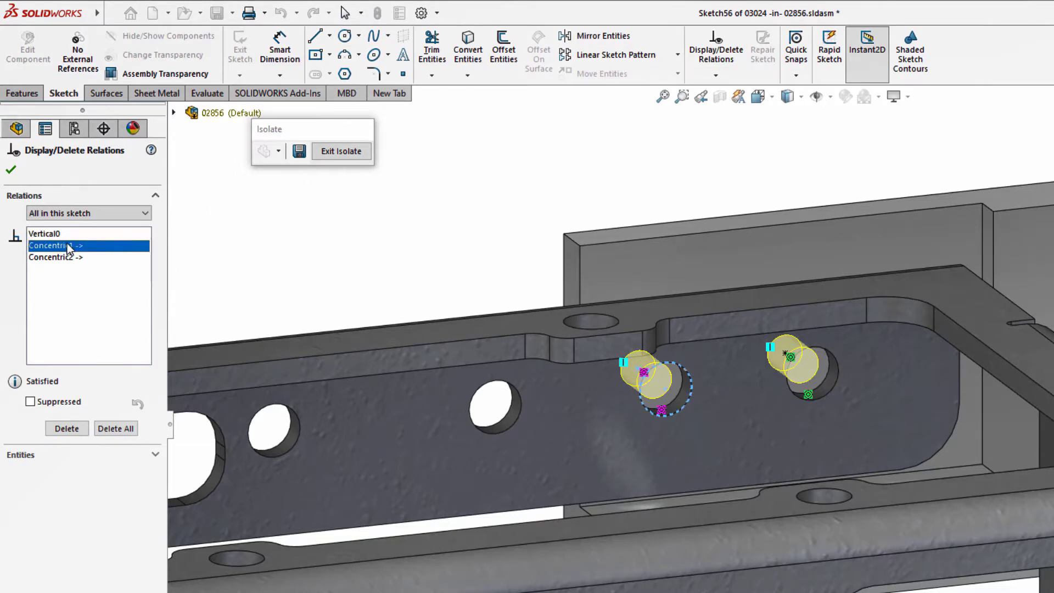
left_click(60, 256)
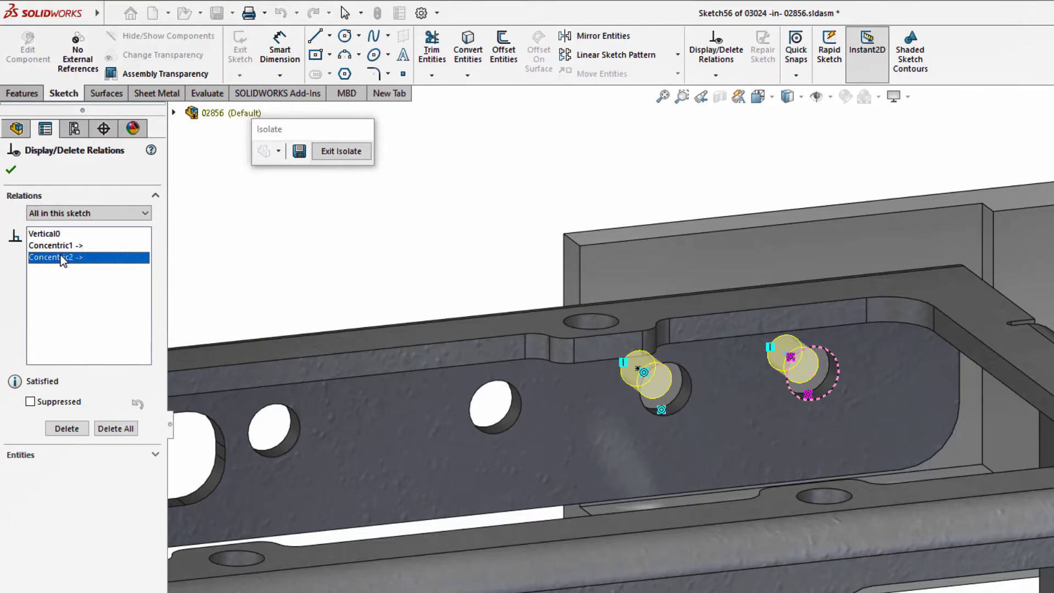
key("Delete")
key("Delete")
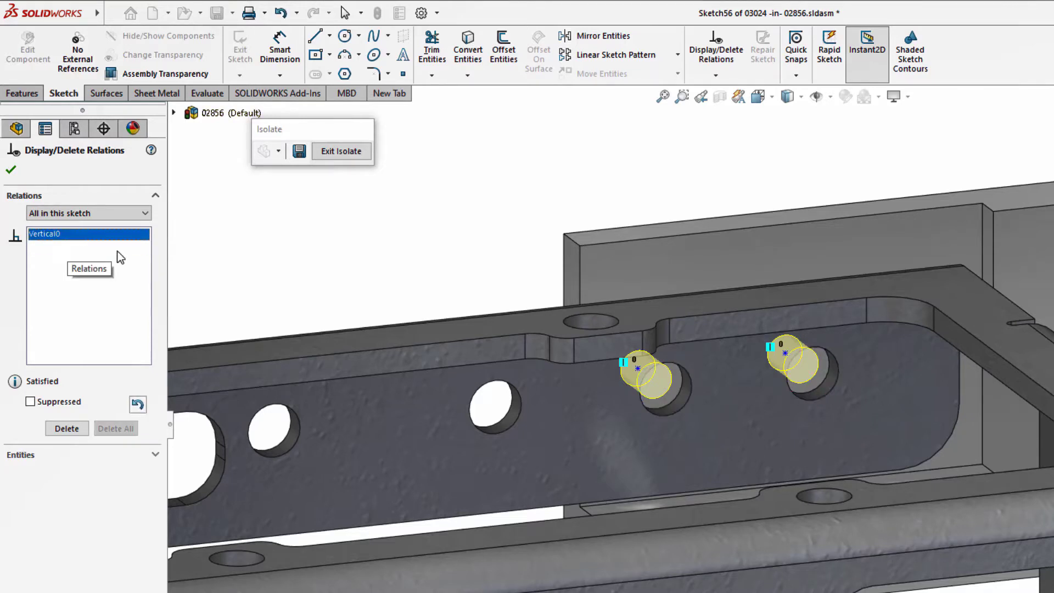
key("Return")
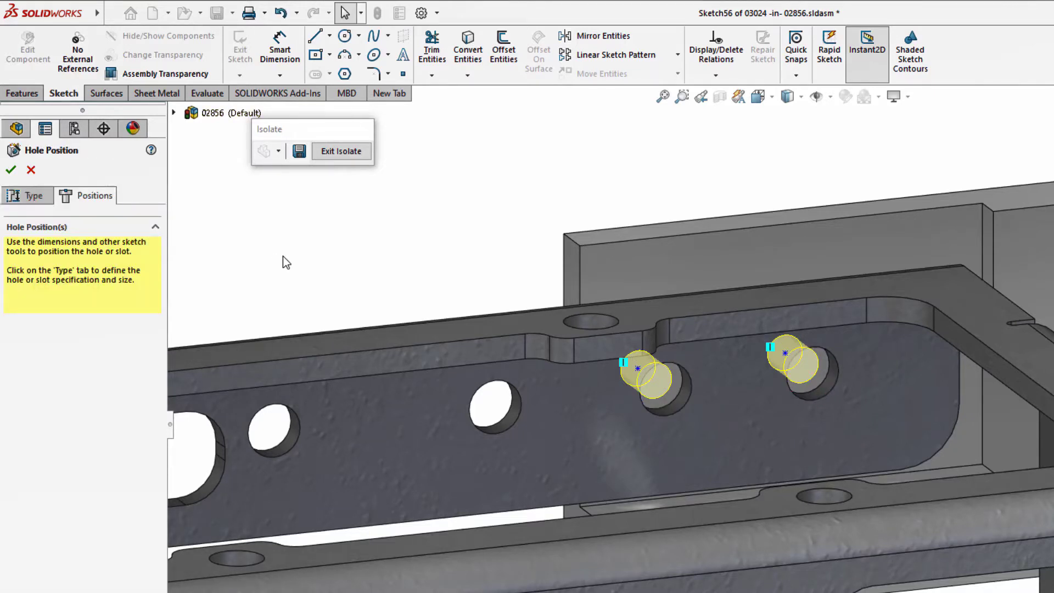
- Dimension the horizontal distance from the plate's vertical end edge to the nearer hole point, keeping its current value
key("s")
left_click(325, 268)
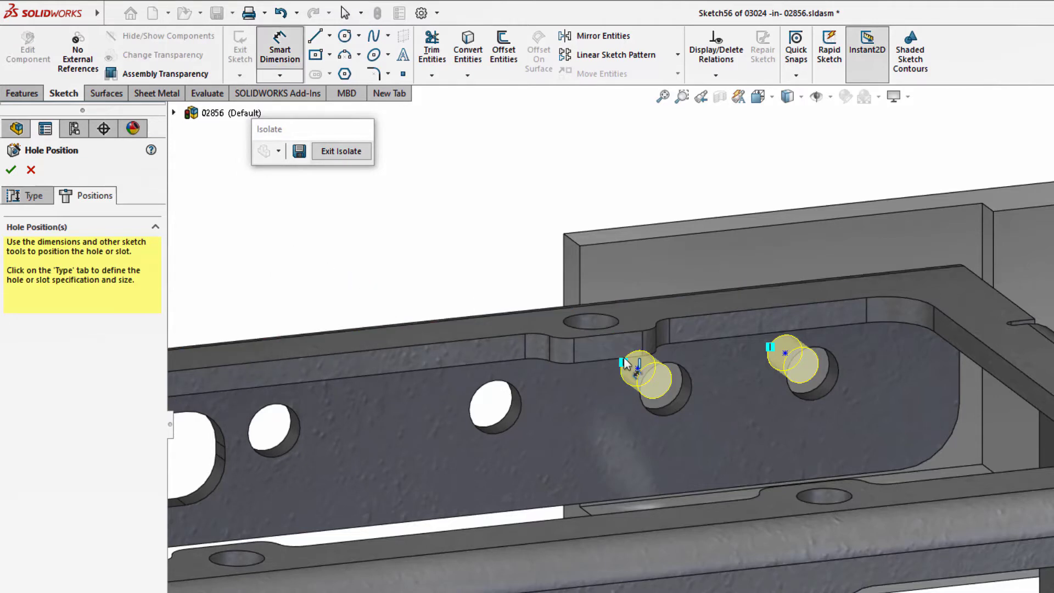
left_click(638, 369)
left_click(581, 278)
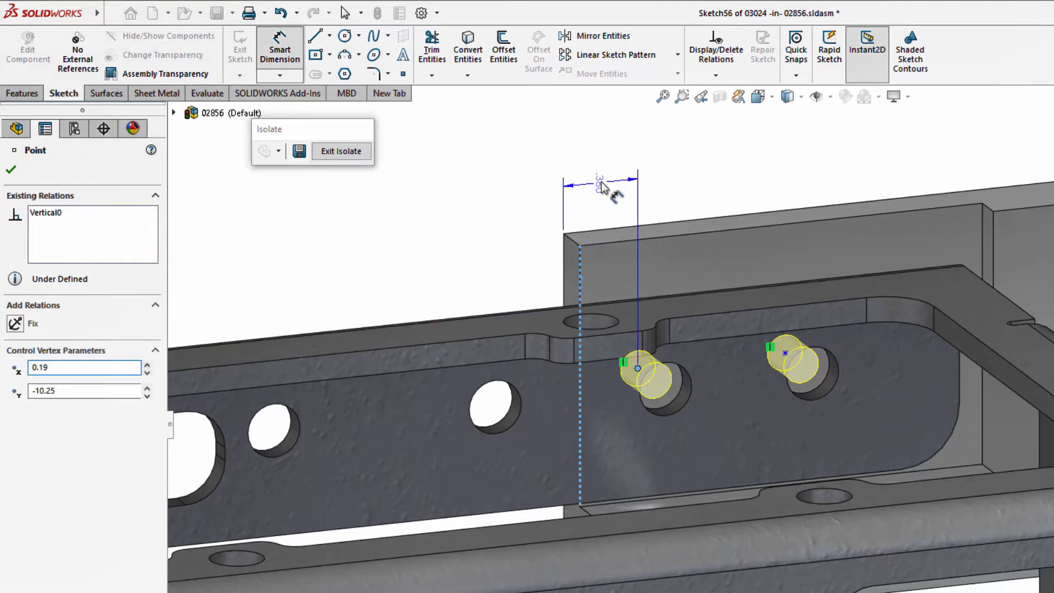
left_click(602, 186)
key("Return")
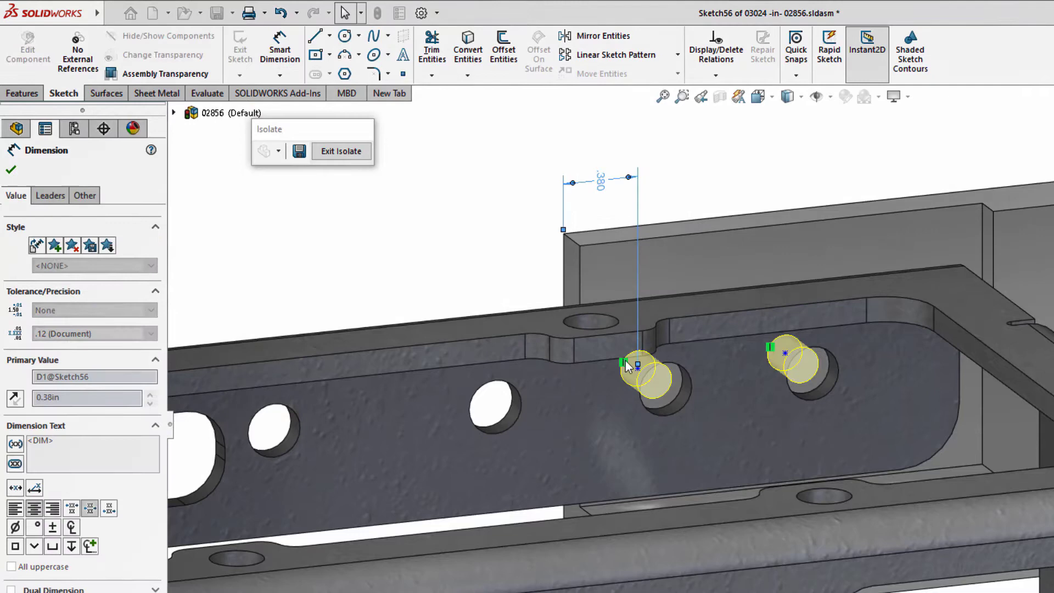
- Dimension the spacing between the two hole points, keeping its current value
left_click(637, 369)
left_click(785, 354)
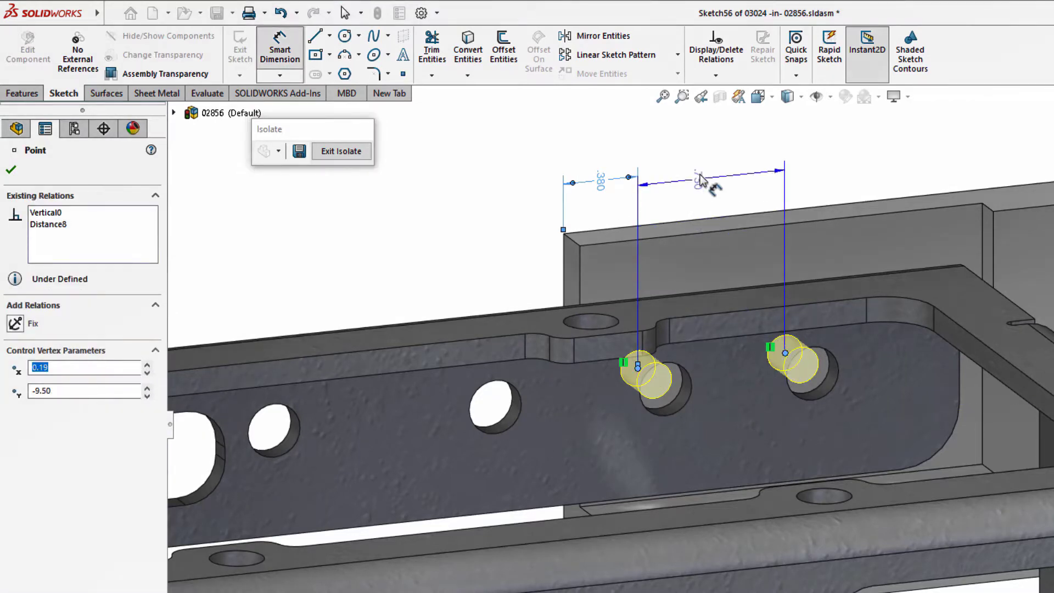
left_click(701, 175)
key("Return")
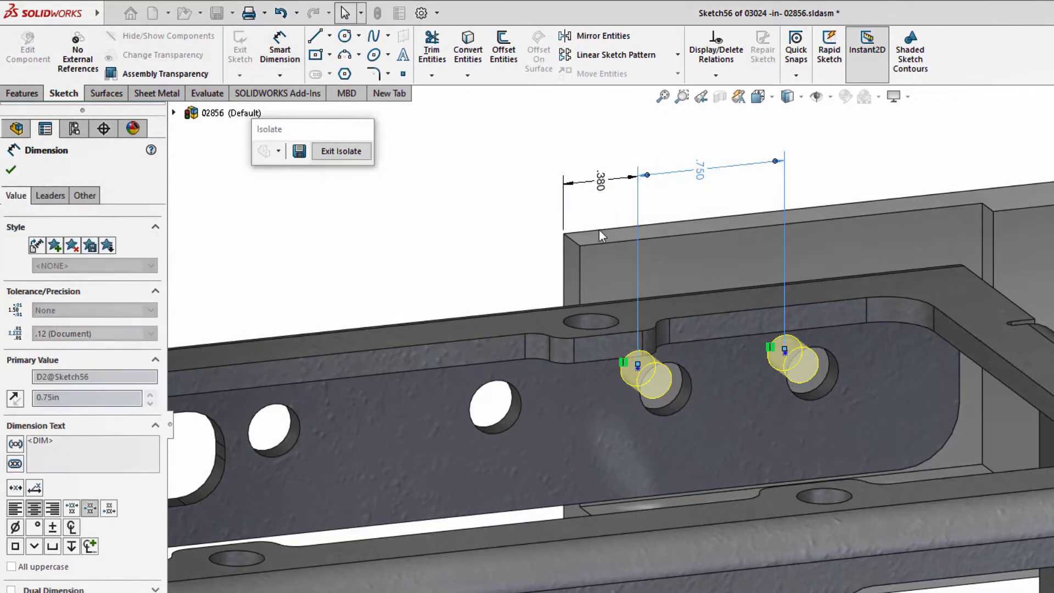
- Dimension the vertical distance from the plate's upper edge to the hole point nearer the plate's end, keeping its current value
left_click(598, 235)
left_click(638, 366)
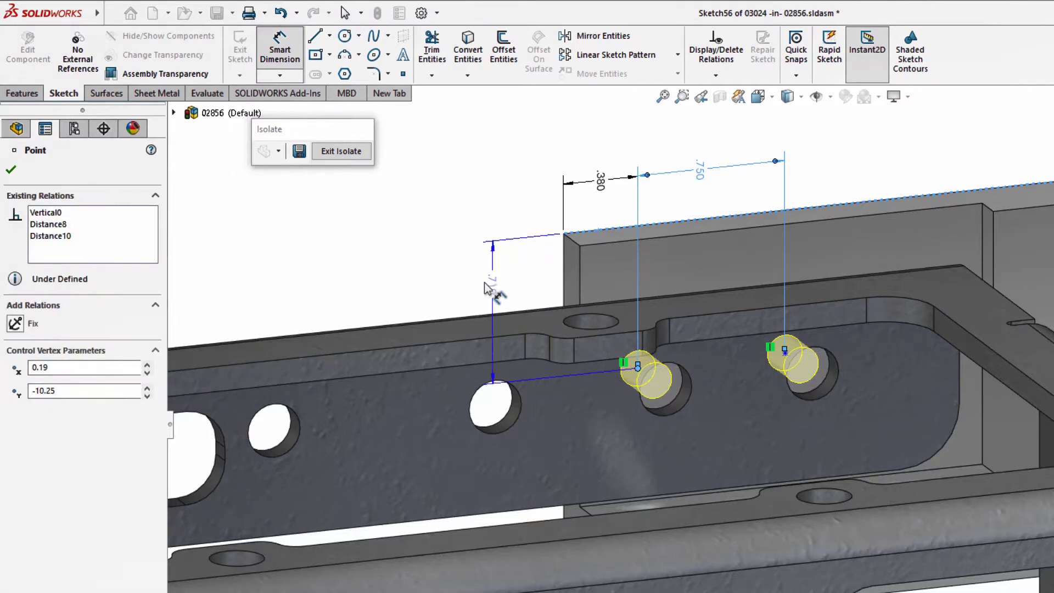
left_click(483, 288)
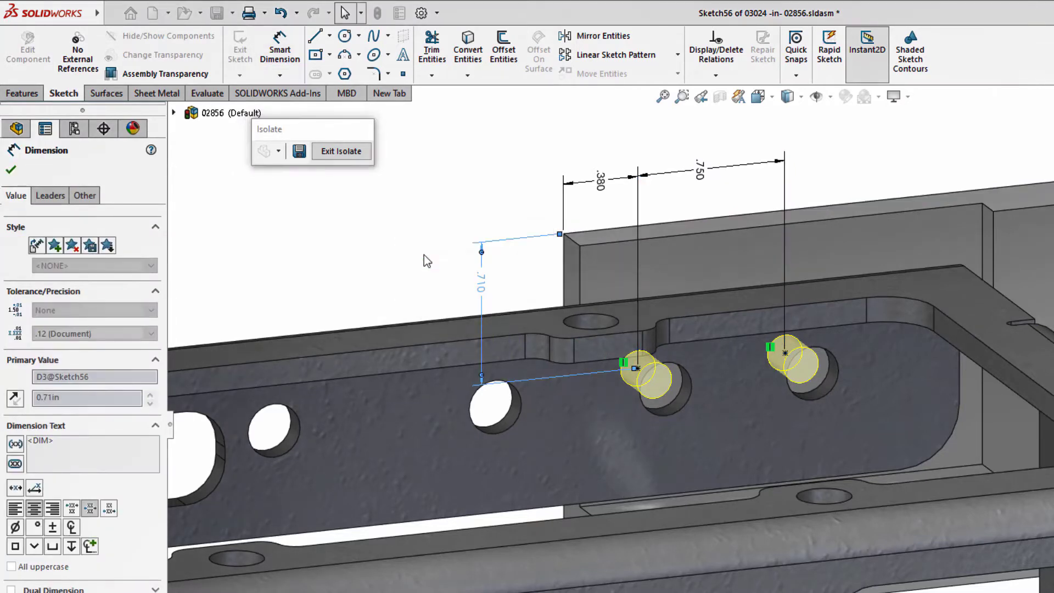
left_click(424, 255)
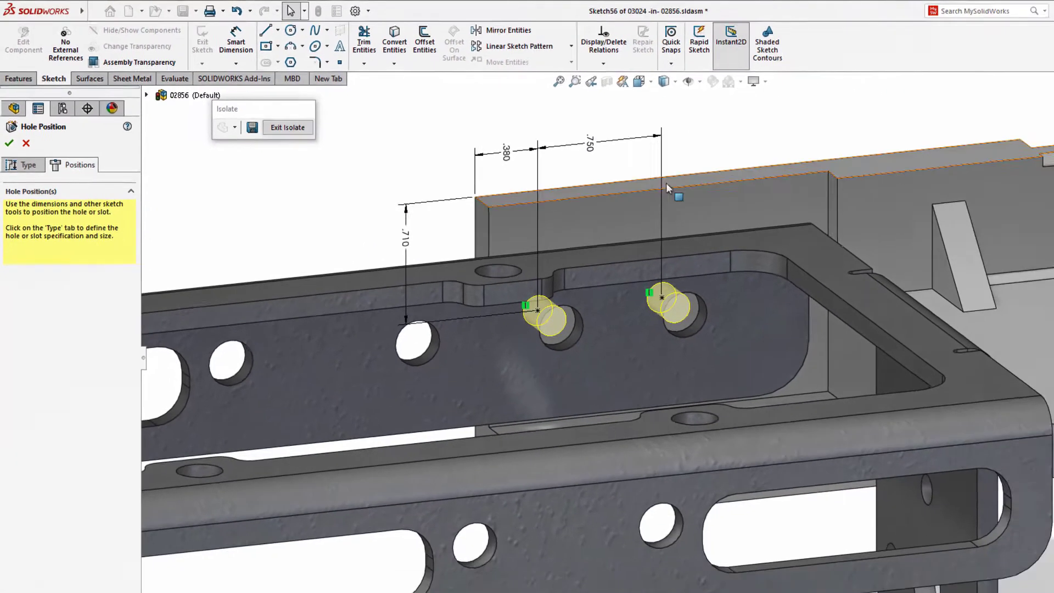
- Accept the hole position changes, return to editing the assembly and exit Isolate in an isometric view
left_click(1018, 92)
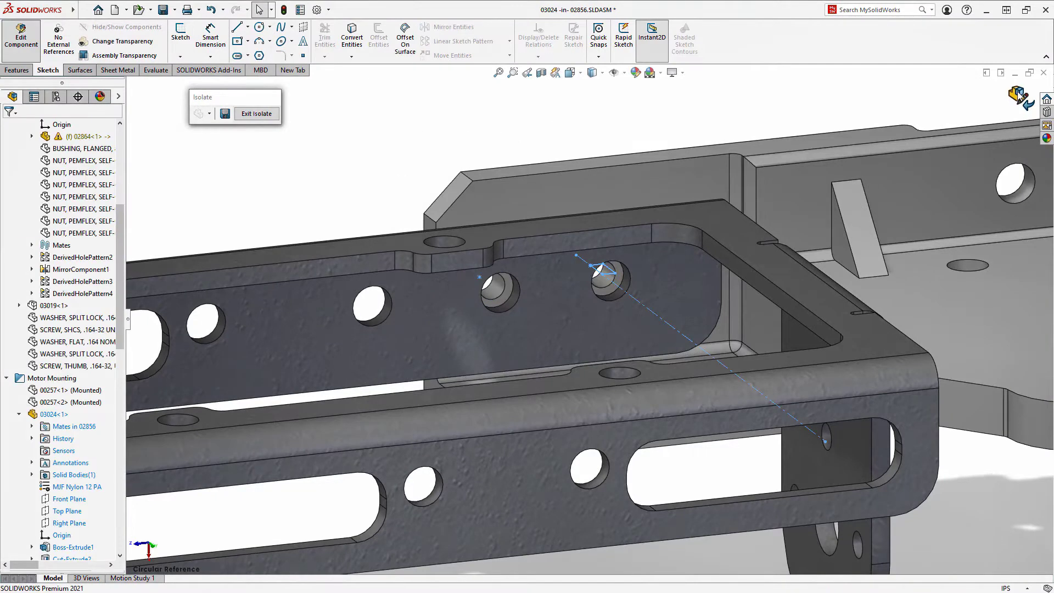
left_click(1018, 92)
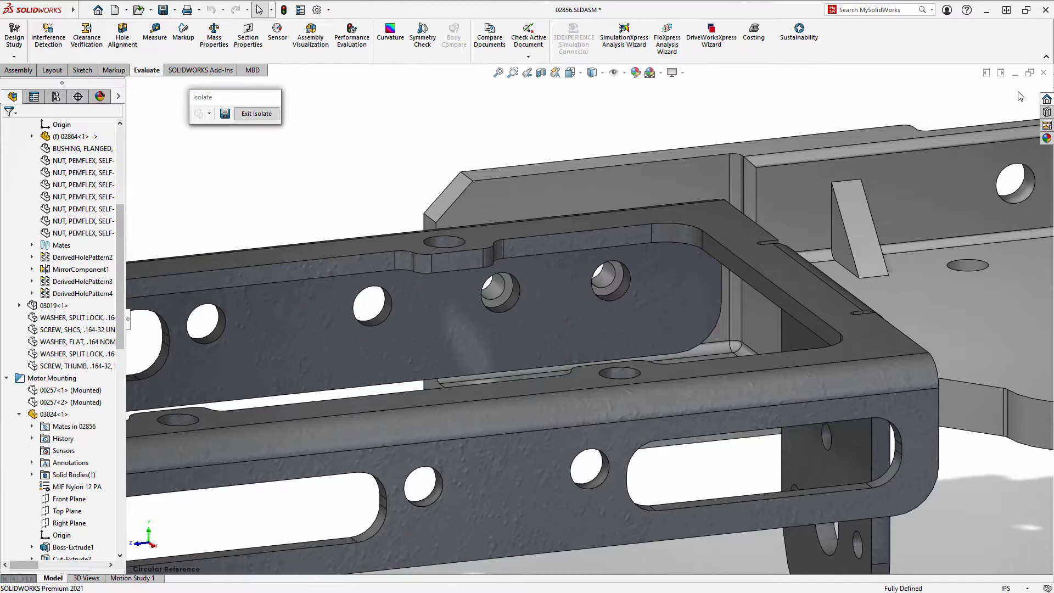
right_click_drag(330, 177, 373, 154)
left_click(257, 113)
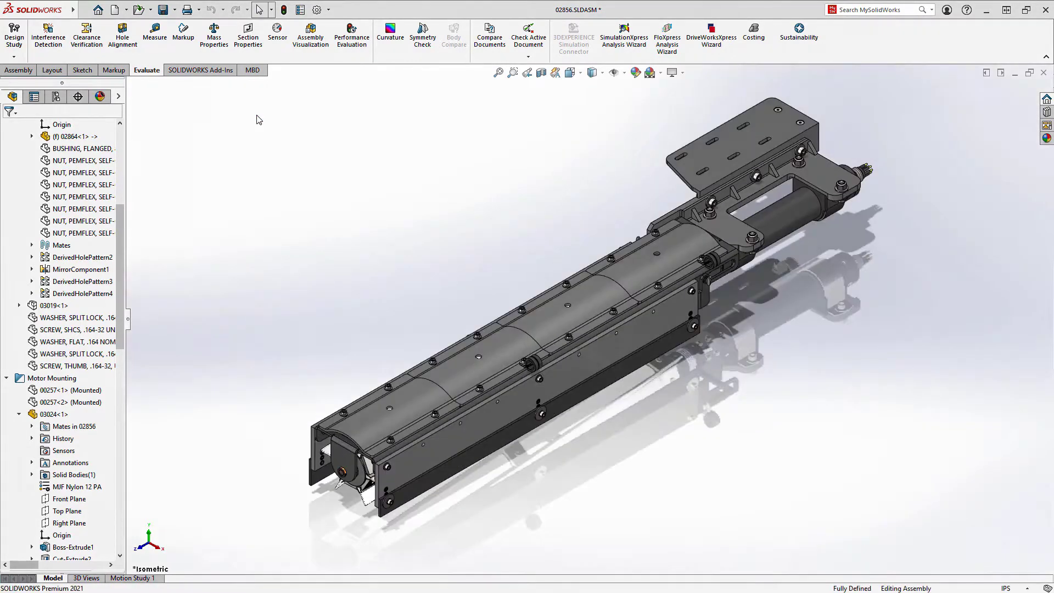
- Start Defeature on the 02856 assembly with the Silhouette method and proceed to defining groups
left_click(18, 70)
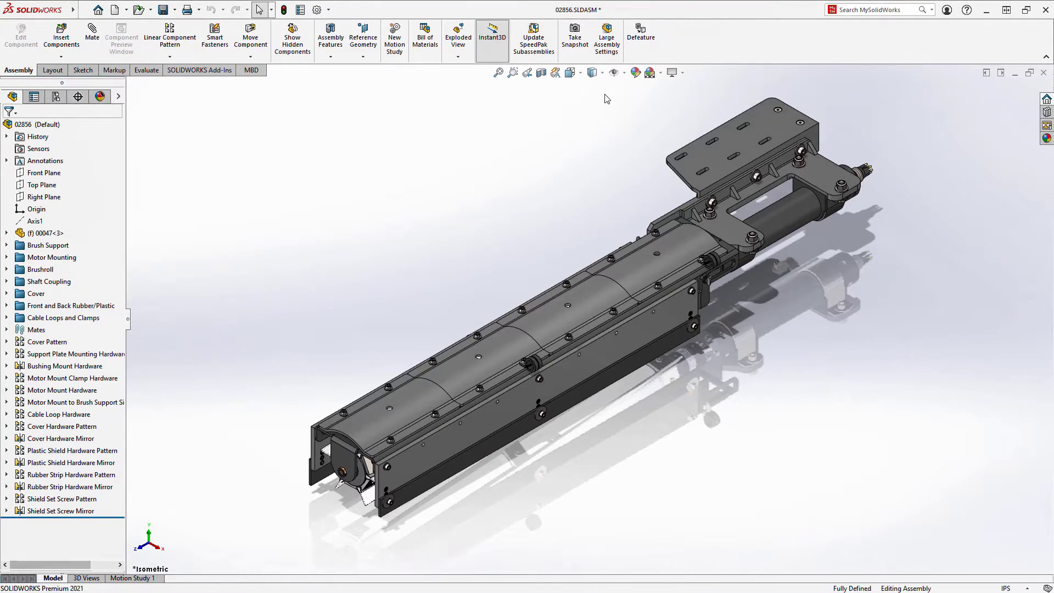
left_click(640, 32)
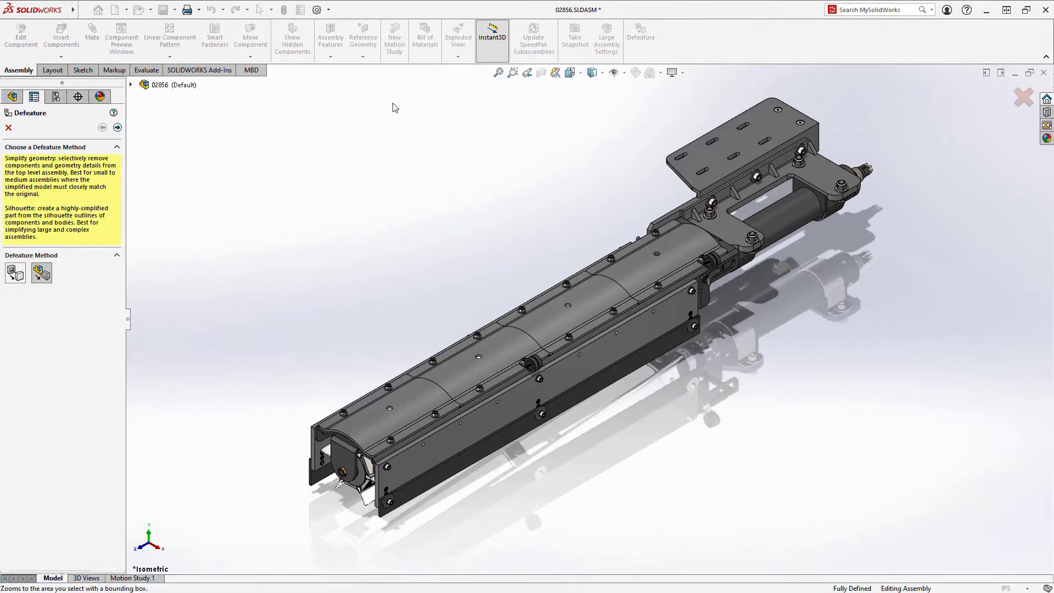
left_click(118, 127)
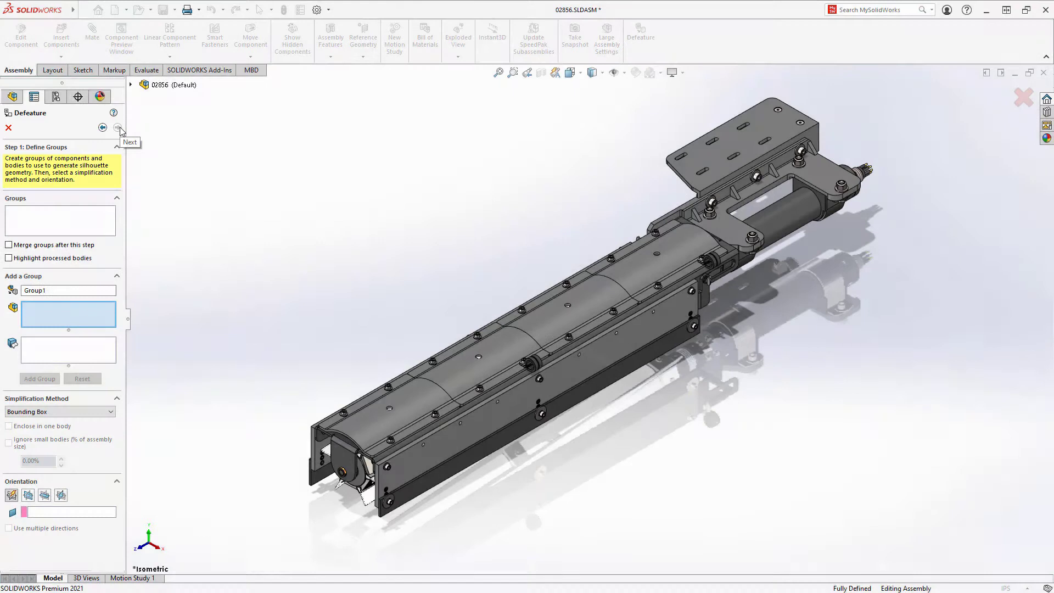
- Add a Bounding Box group containing the 03061 and 03060 shield components on both sides of the brush
left_click(321, 449)
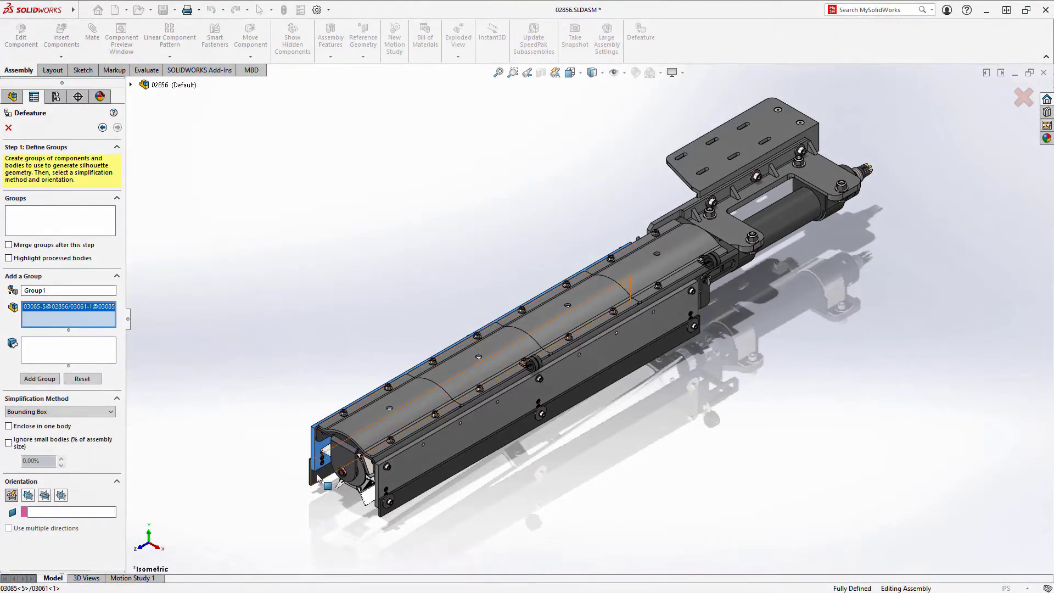
left_click(417, 473)
left_click(416, 489)
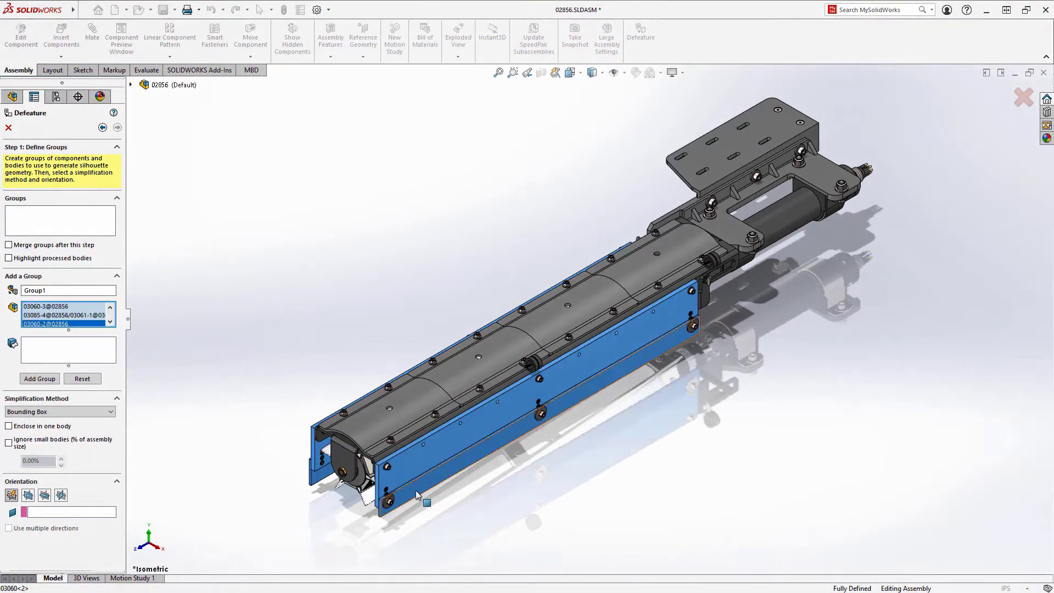
left_click(50, 381)
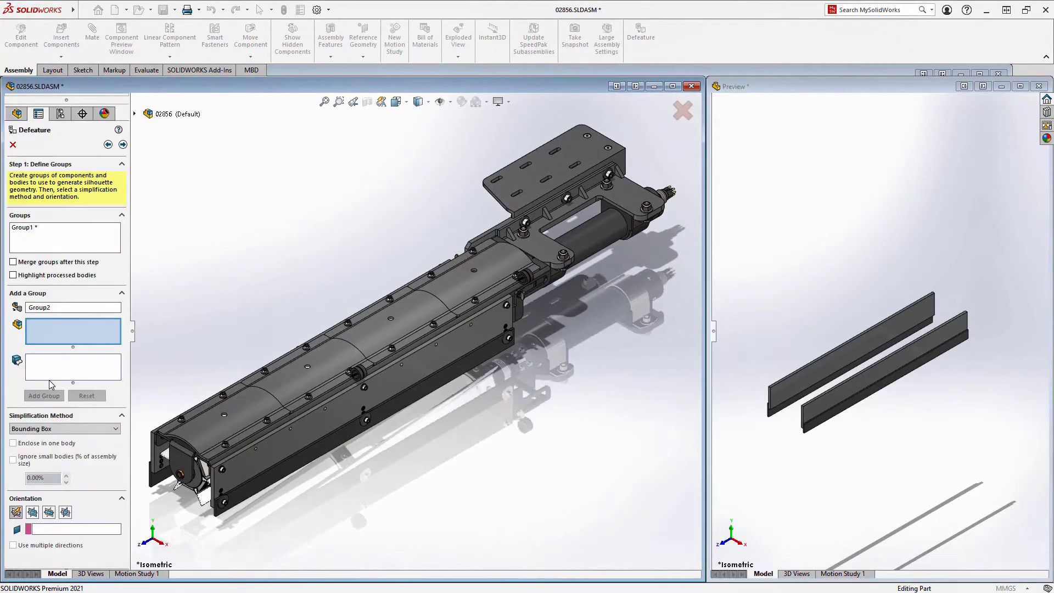
- Add a second group containing motor component 00047, simplified with the Cylinder method
left_click(603, 236)
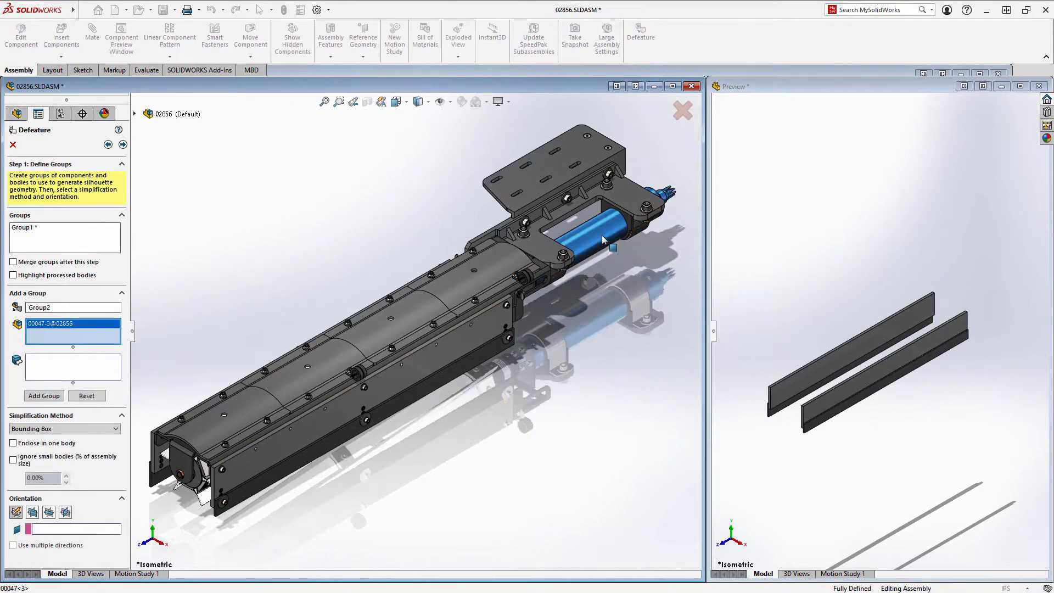
left_click(93, 429)
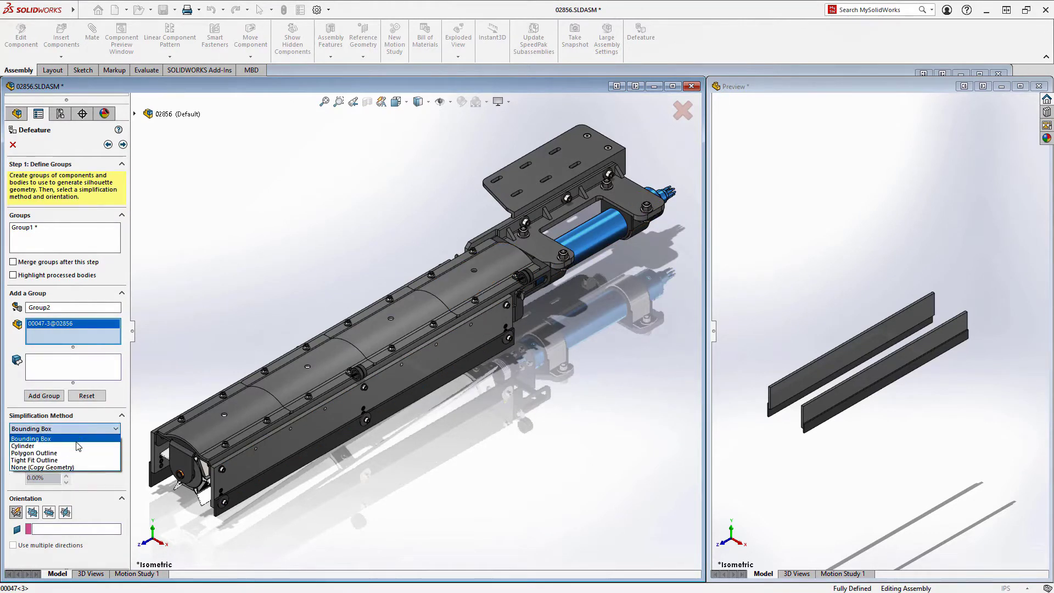
left_click(78, 446)
left_click(49, 395)
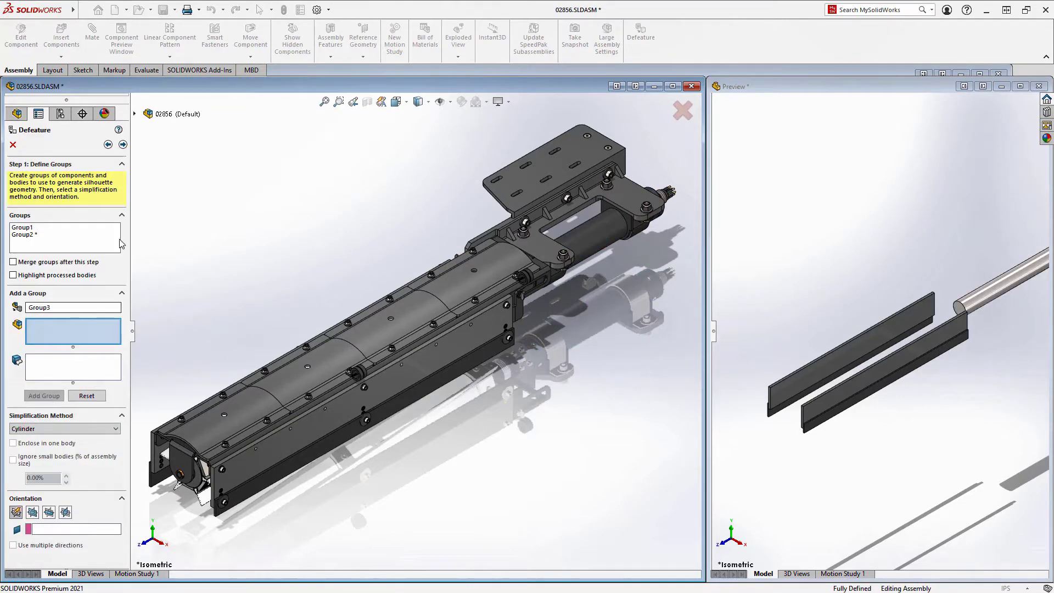
- Add a third group containing brushroll component 02756, simplified by Polygon Outline enclosed in one body and oriented to the Front Plane
left_click(135, 115)
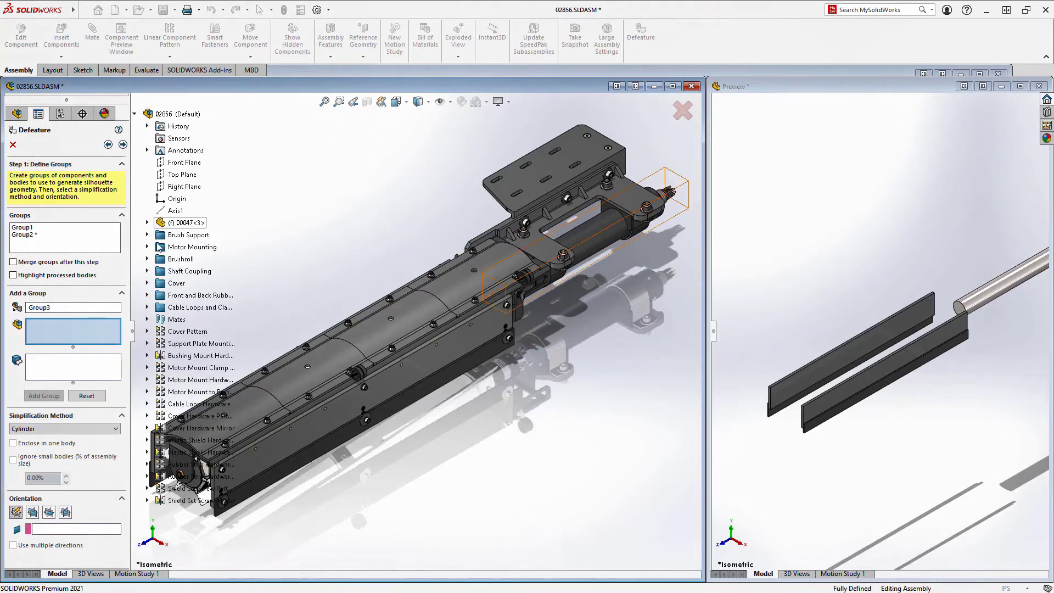
left_click(147, 259)
left_click(193, 272)
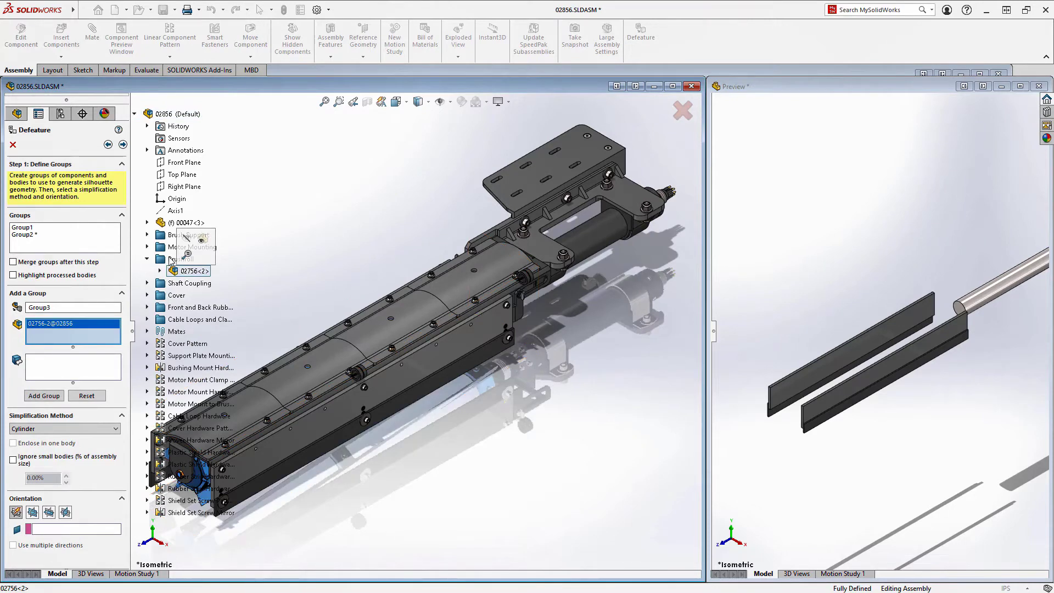
left_click(135, 114)
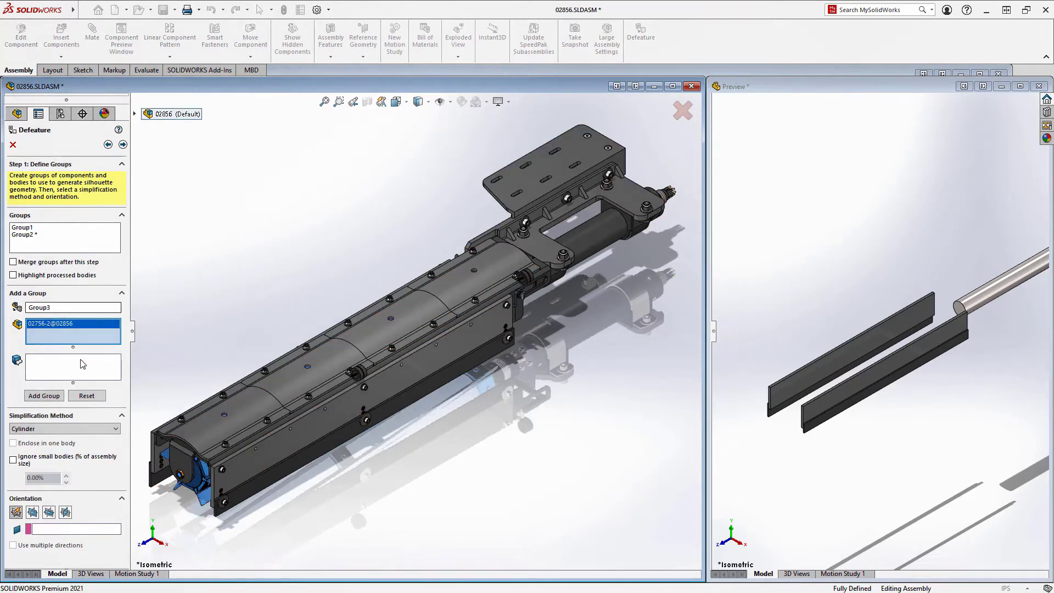
left_click(59, 430)
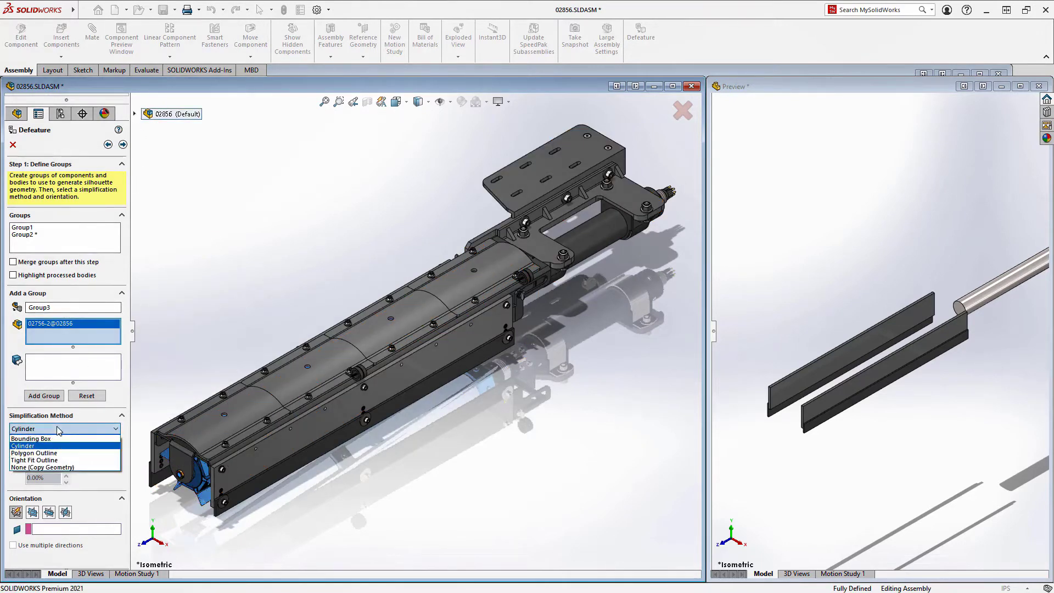
left_click(55, 457)
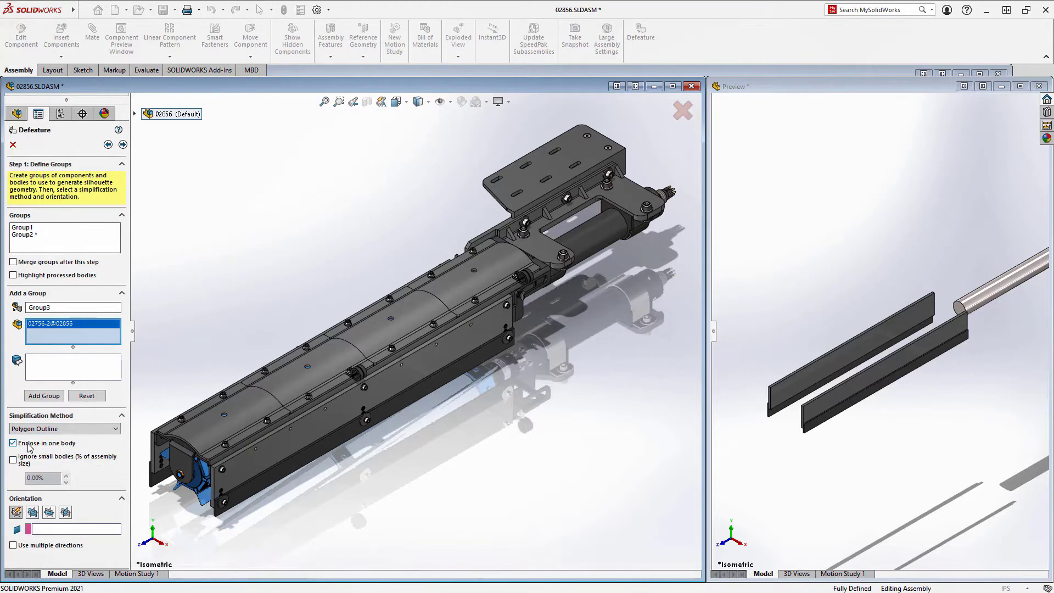
left_click(32, 514)
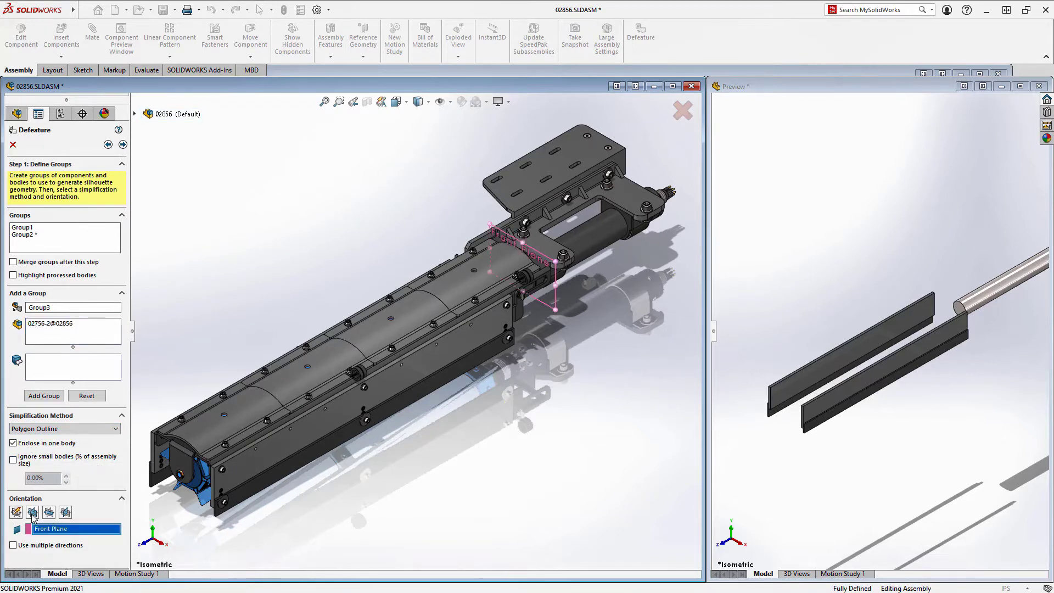
left_click(44, 396)
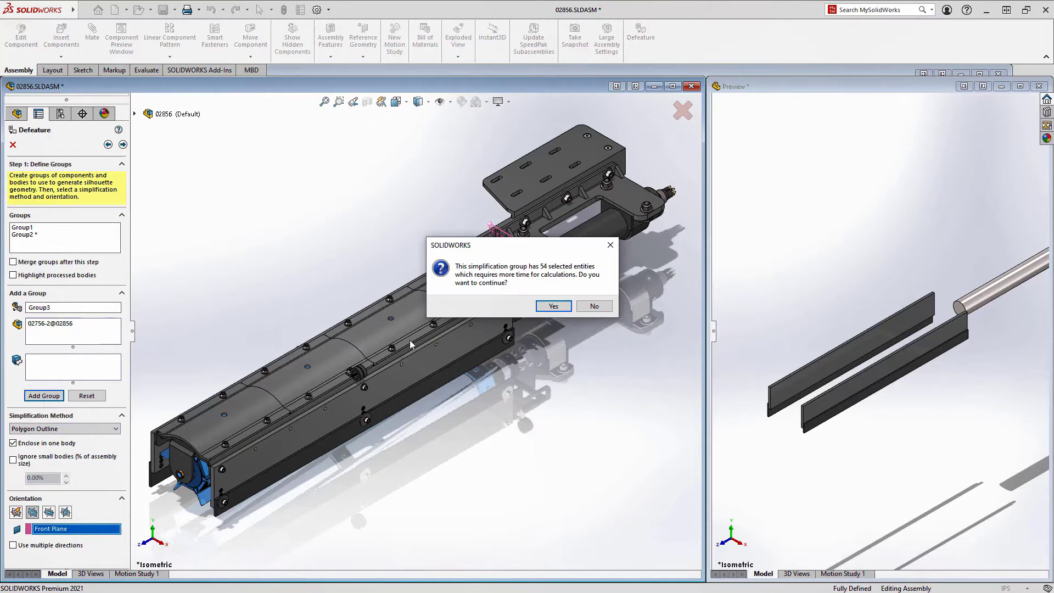
left_click(553, 306)
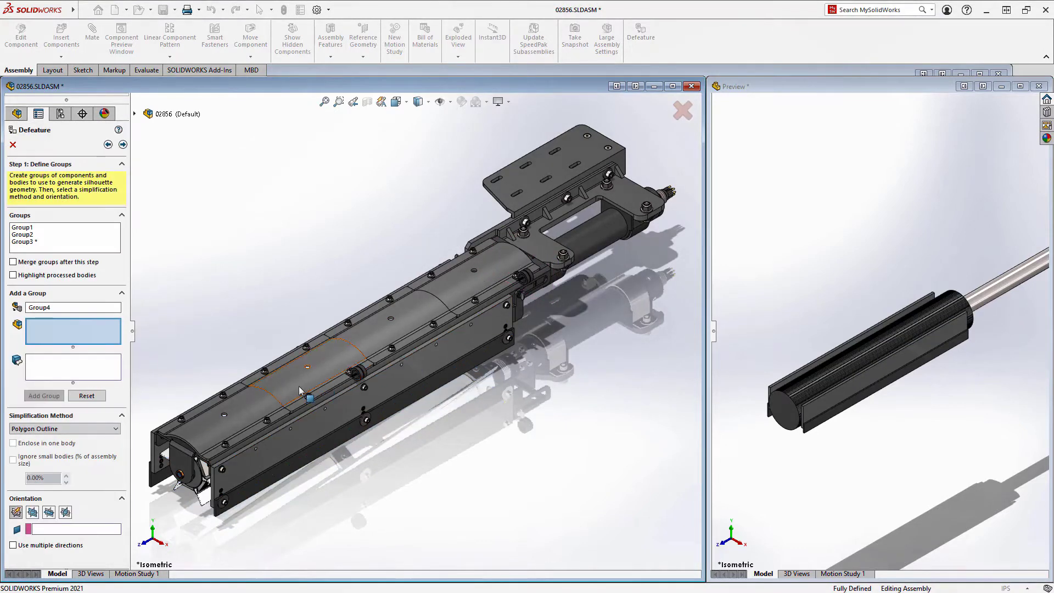
- Add a fourth group containing the four 03037 cover components, using Tight Fit Outline enclosed in one body with front-plane orientation
left_click(258, 405)
left_click(277, 389)
left_click(421, 311)
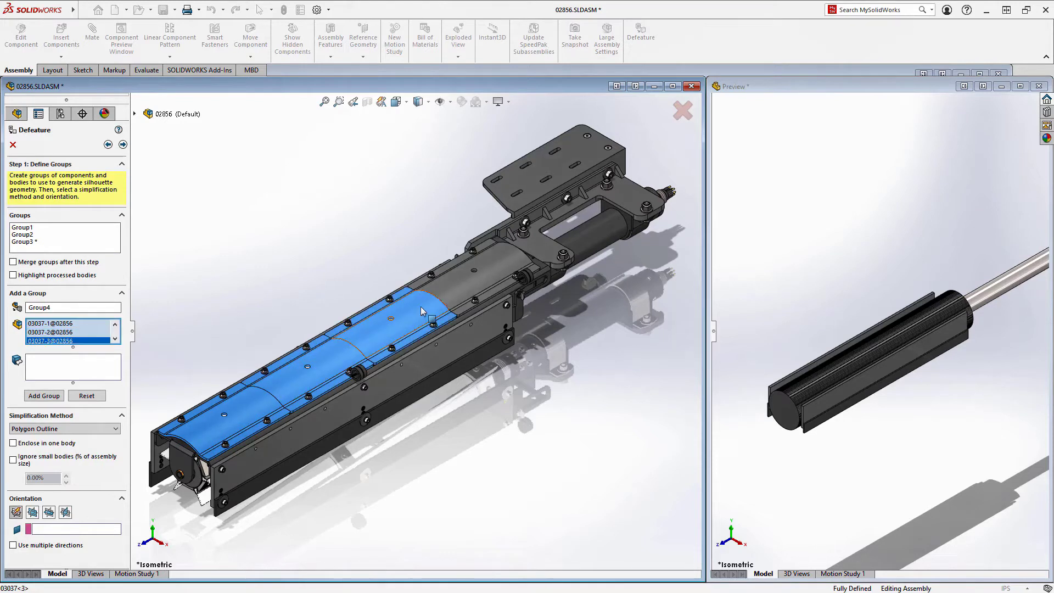
left_click(441, 297)
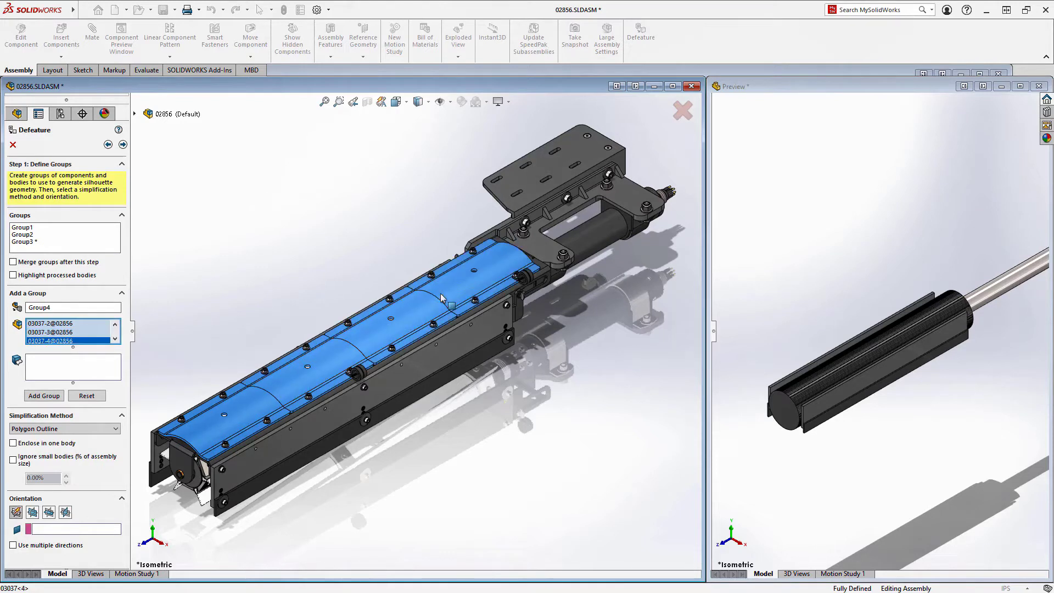
left_click(103, 428)
left_click(69, 463)
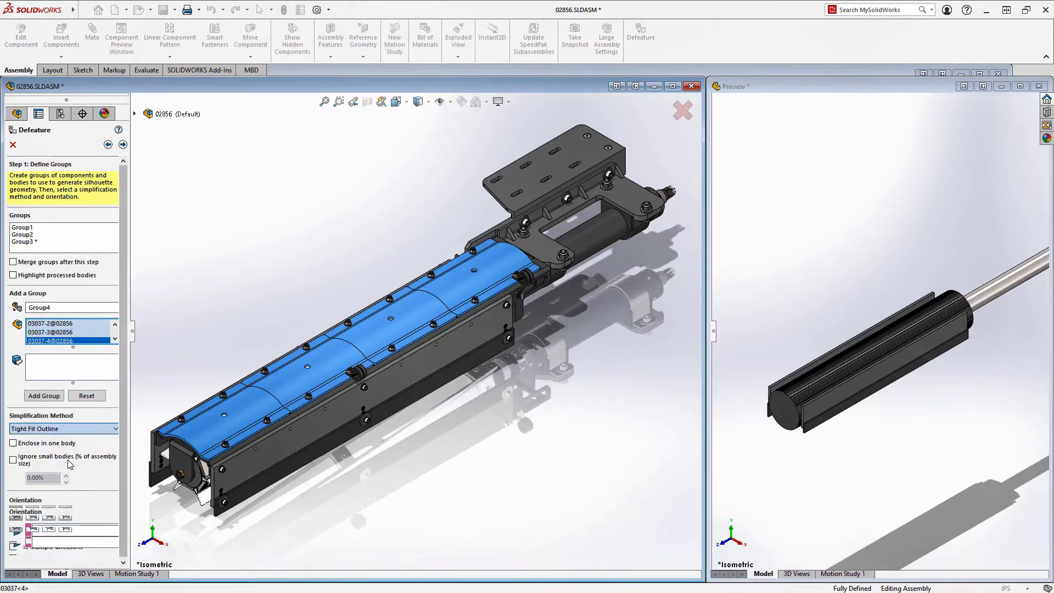
left_click(48, 451)
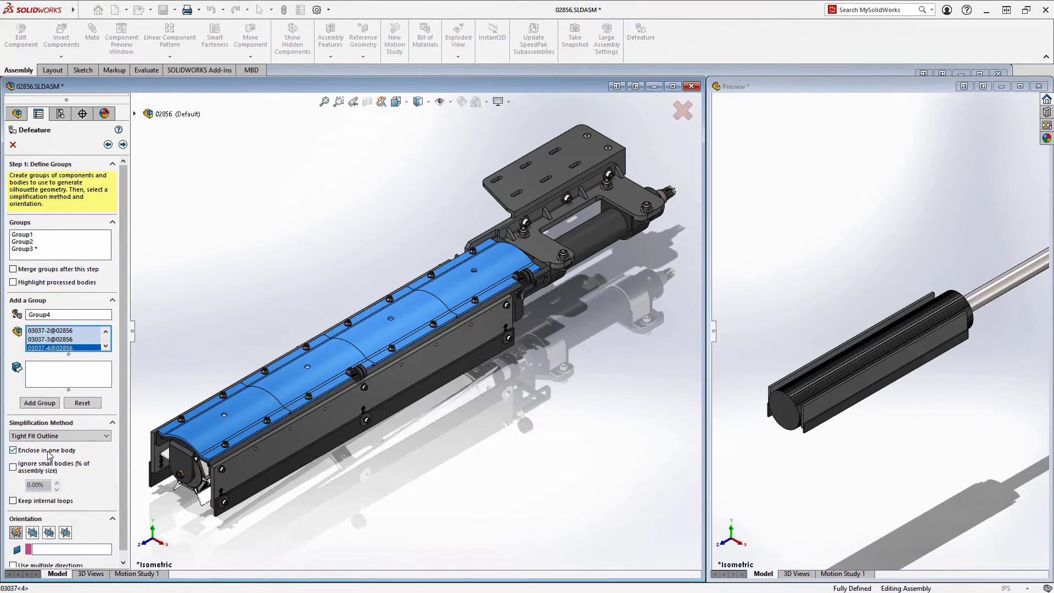
left_click(33, 532)
left_click(40, 404)
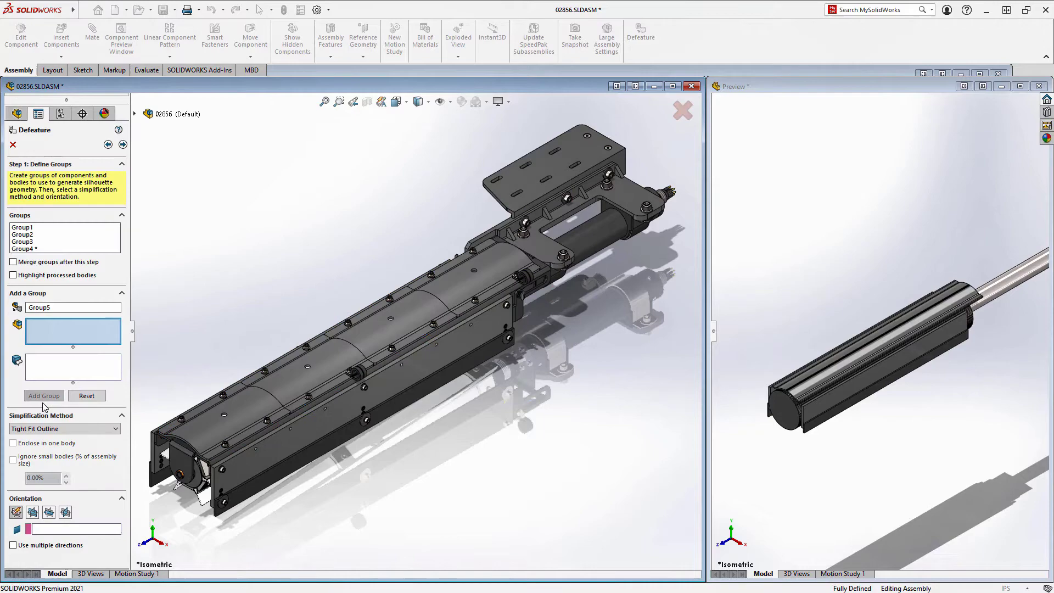
- Add a fifth group containing both 00257 motor clamps, using Tight Fit Outline oriented to the Front Plane
middle_click_drag(445, 464, 498, 435)
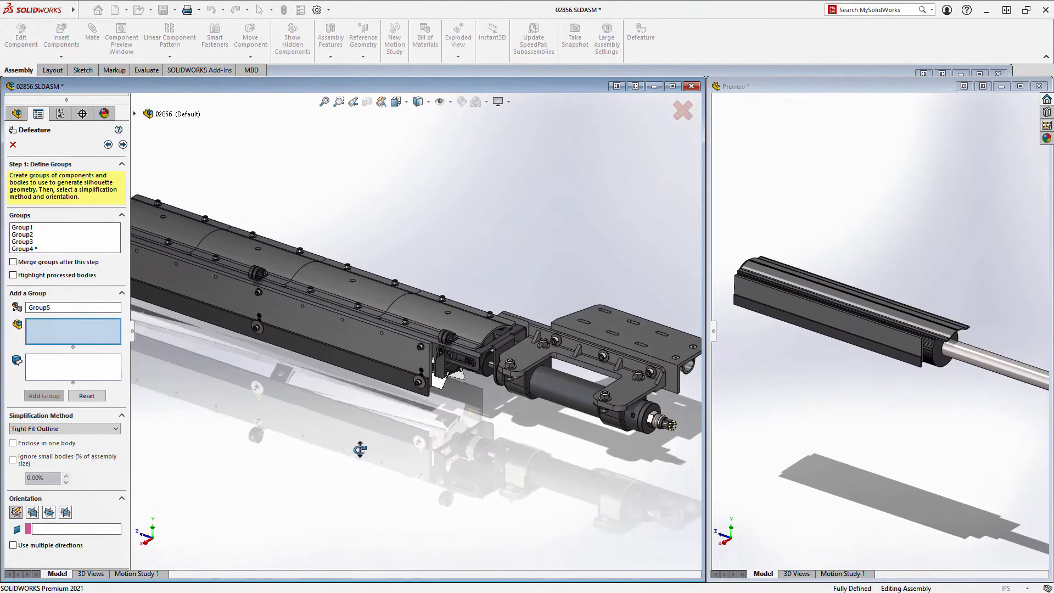
left_click(518, 393)
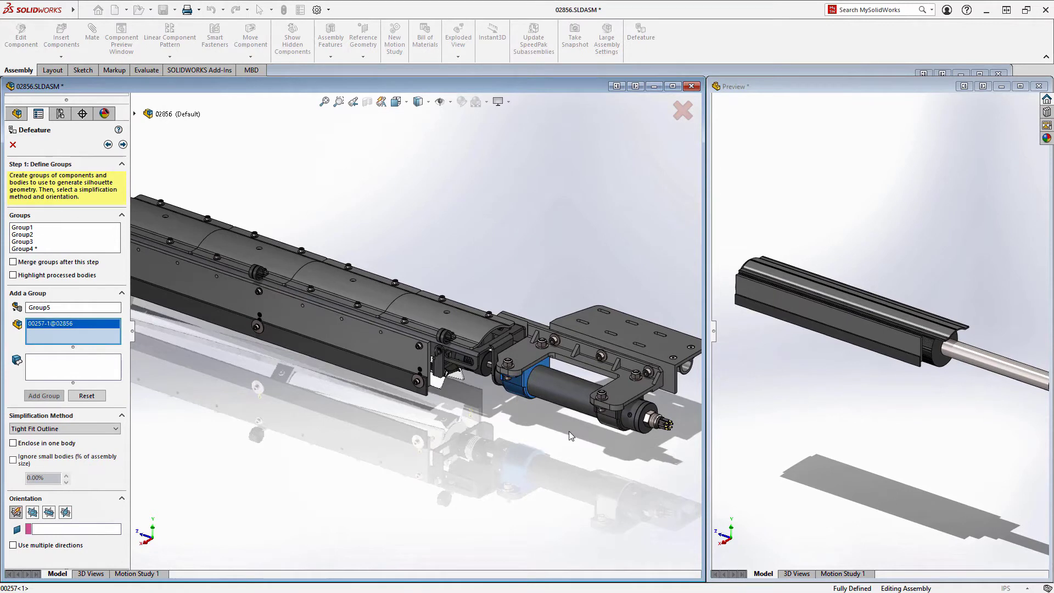
left_click(608, 424)
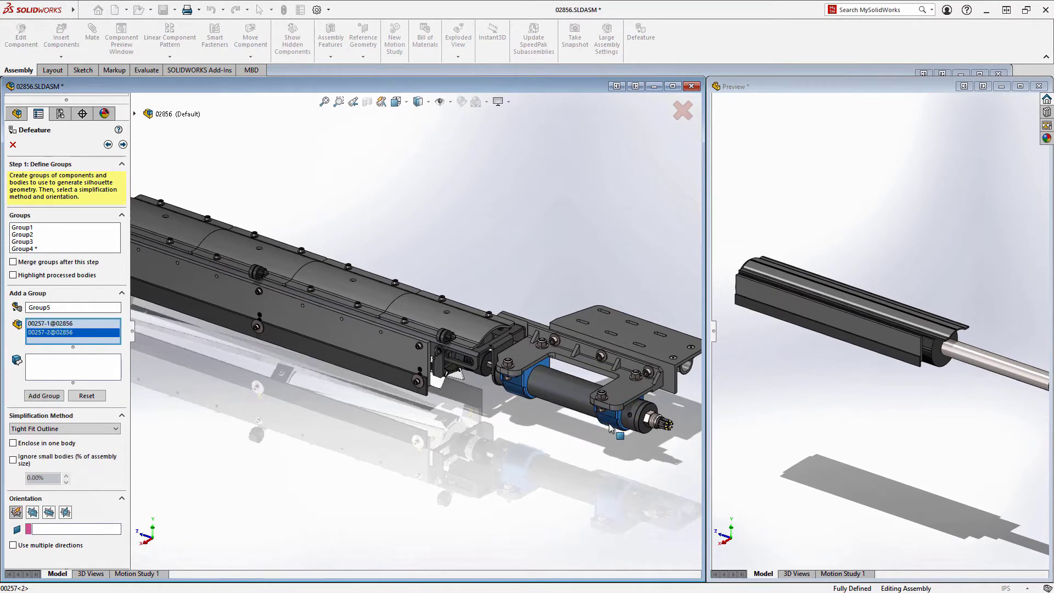
left_click(34, 512)
left_click(43, 396)
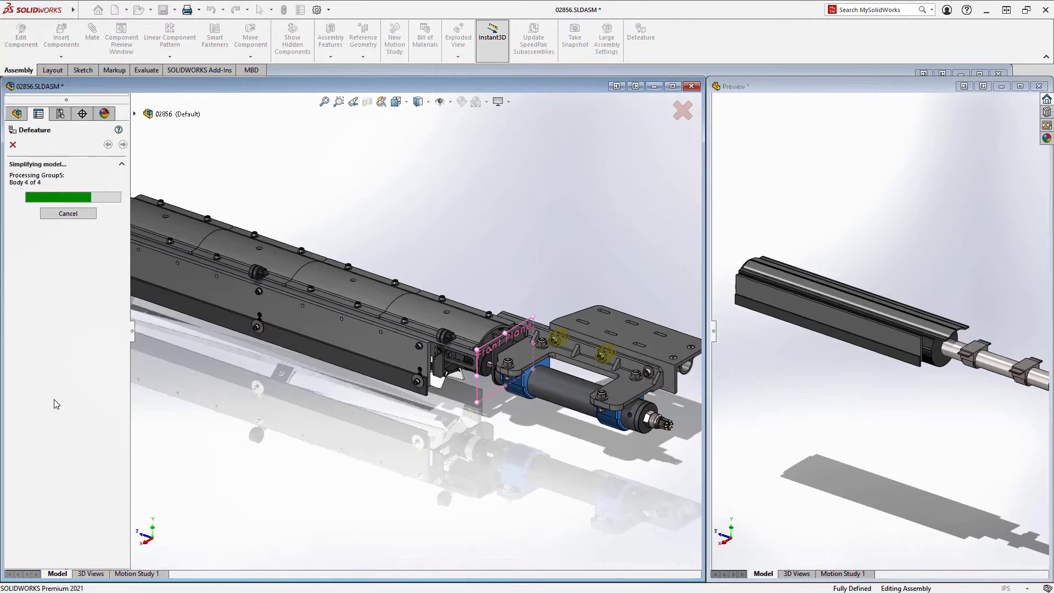
- Add a sixth group containing mounting brackets 03024 and 03020 with the None (Copy Geometry) method
middle_click_drag(567, 449, 430, 384, "ctrl")
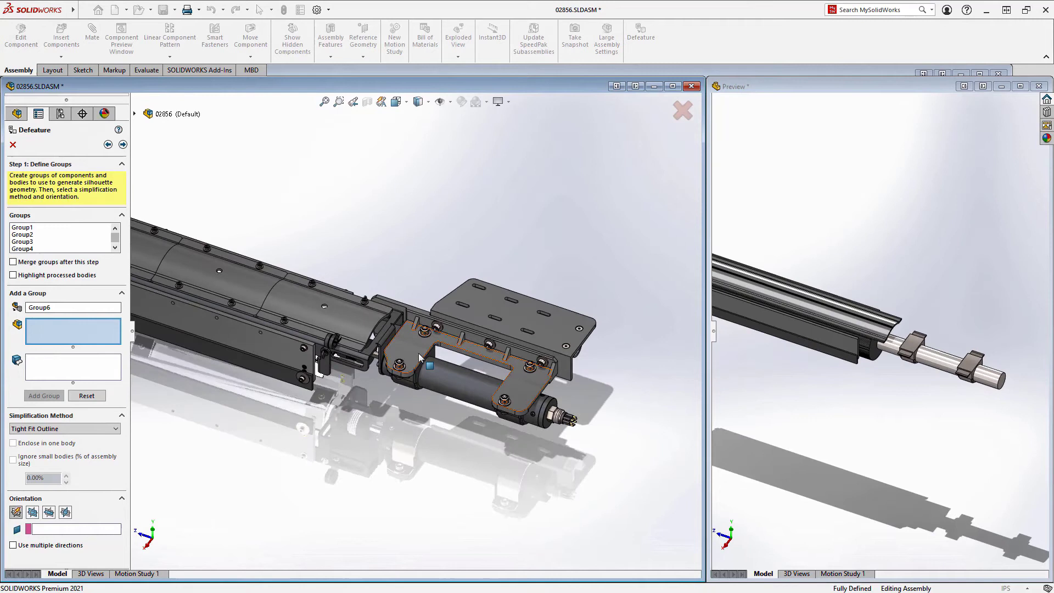
left_click(424, 362)
left_click(487, 302)
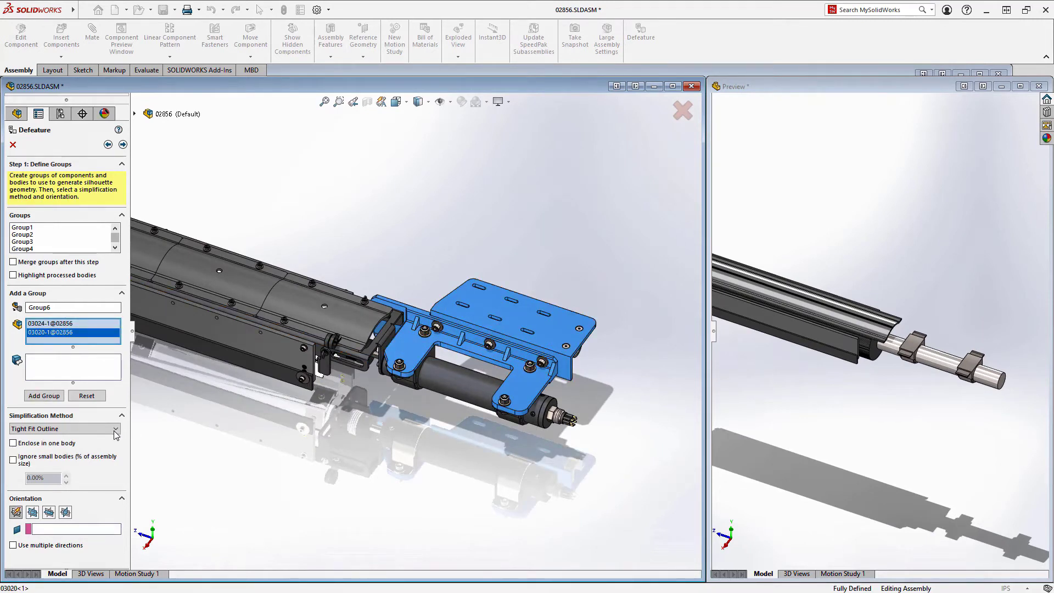
left_click(64, 429)
left_click(79, 468)
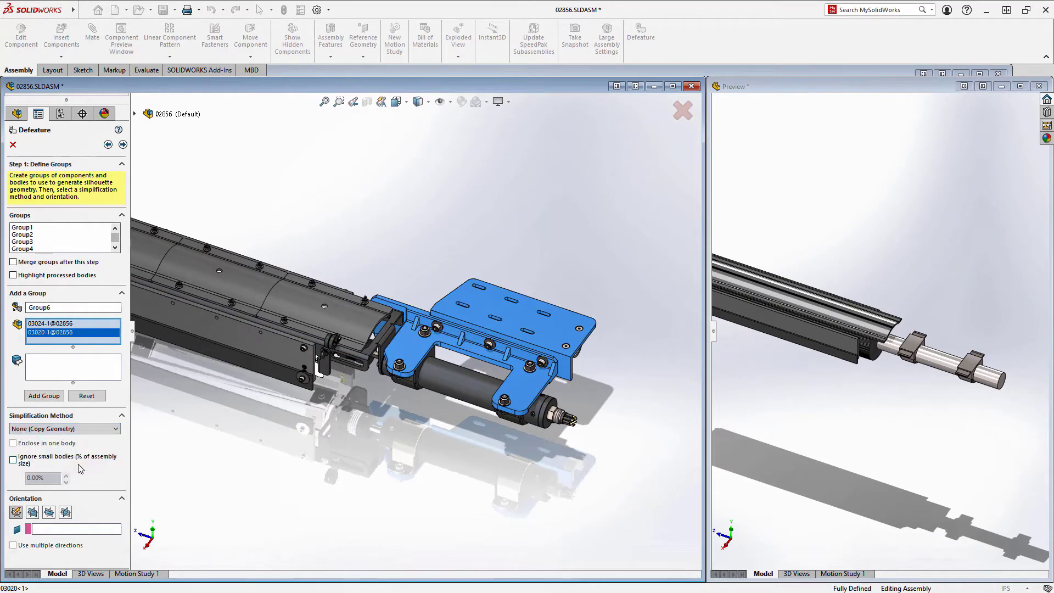
left_click(47, 397)
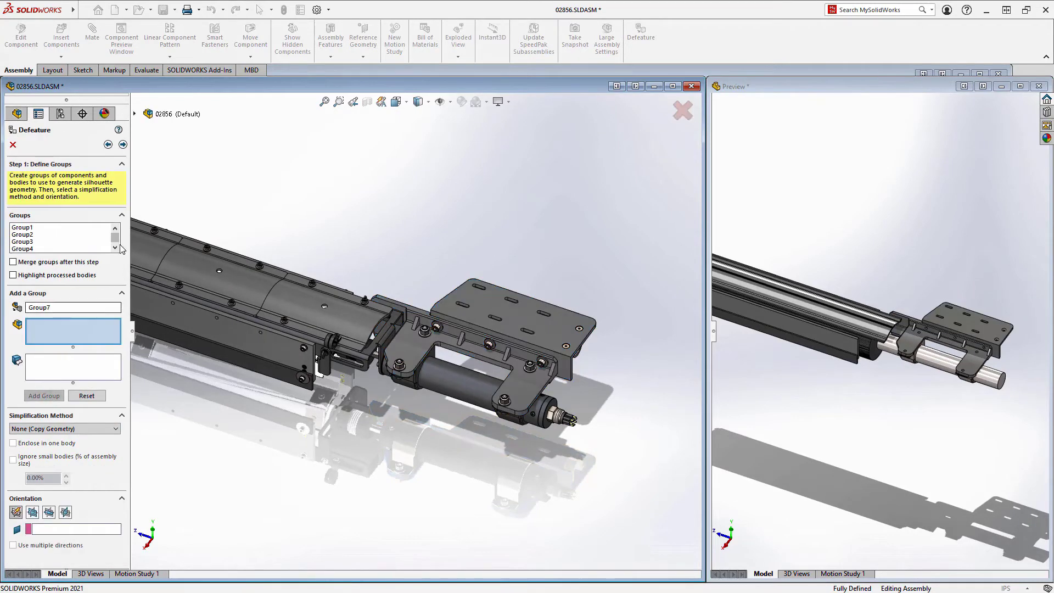
- Complete the Defeature operation and store the simplified model as a new configuration
left_click(123, 144)
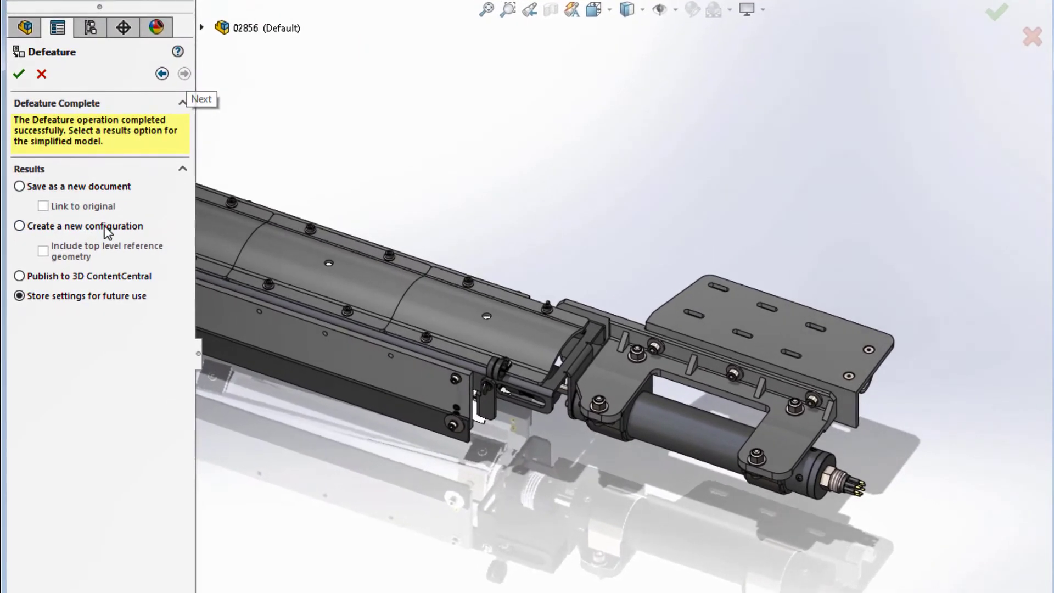
left_click(97, 231)
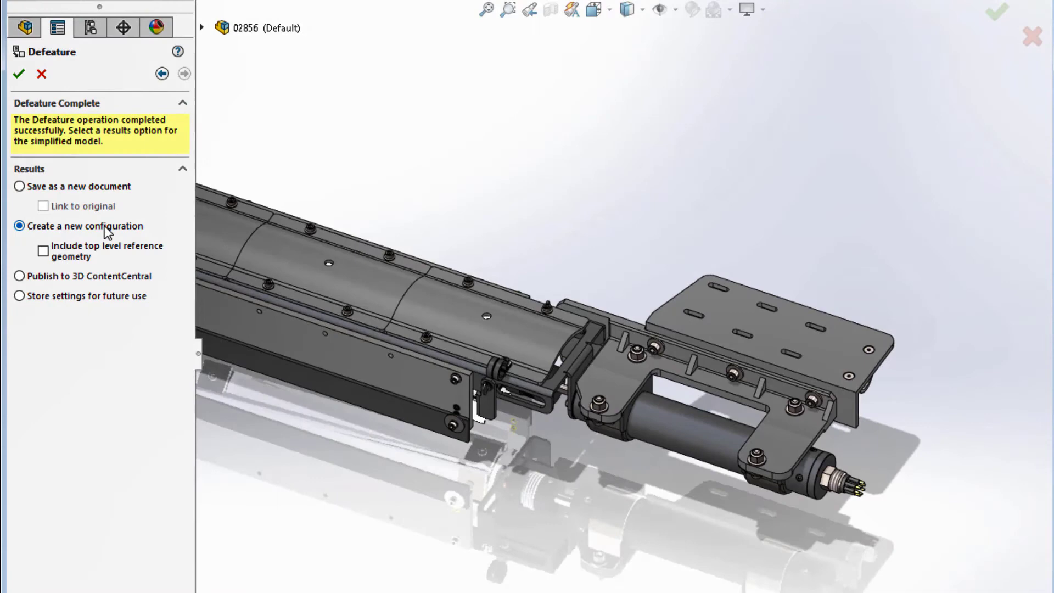
left_click(19, 75)
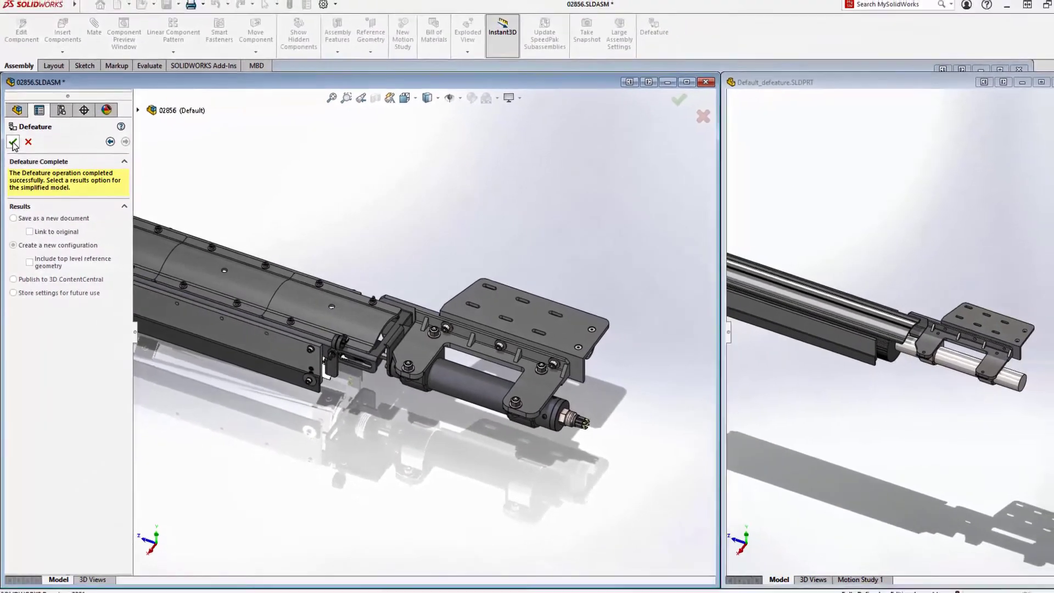
left_click(13, 142)
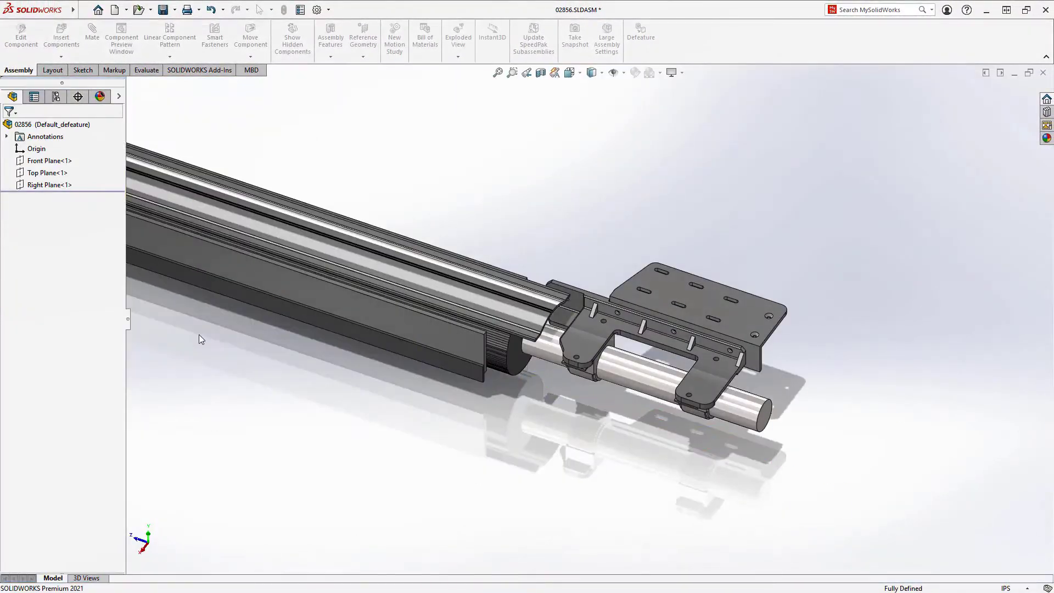
- Inspect the simplified model in isometric view, reactivate the Default configuration of 02856 and return to the feature tree
right_click_drag(264, 444, 289, 400)
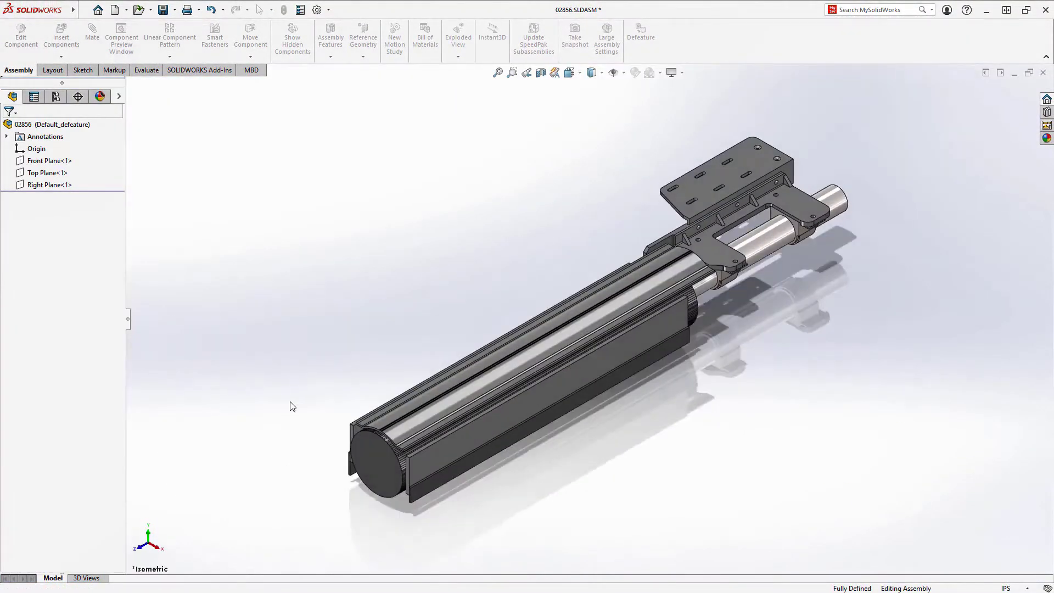
middle_click_drag(312, 378, 290, 368)
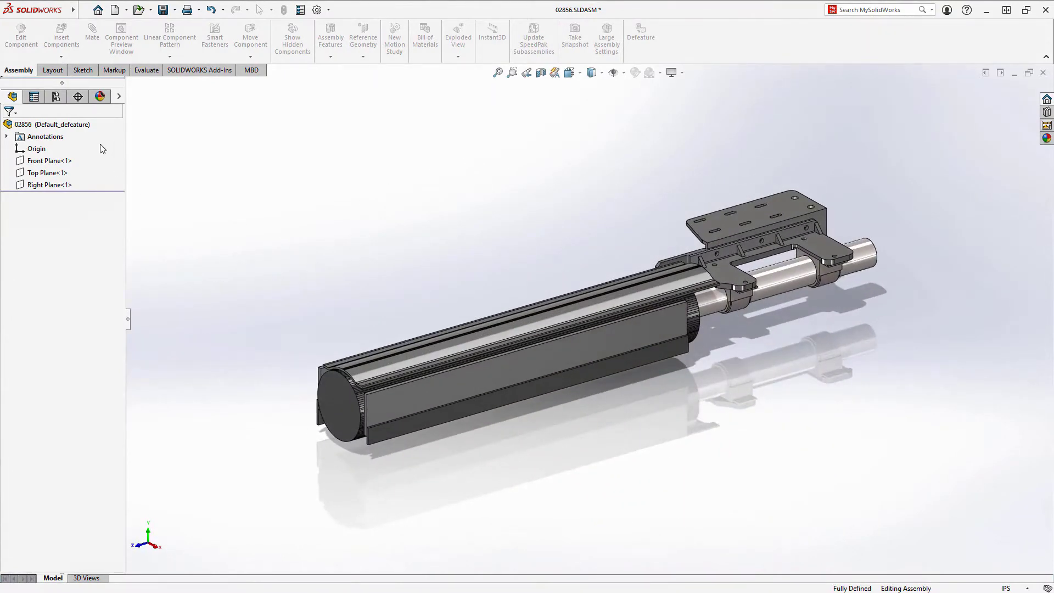
left_click(56, 97)
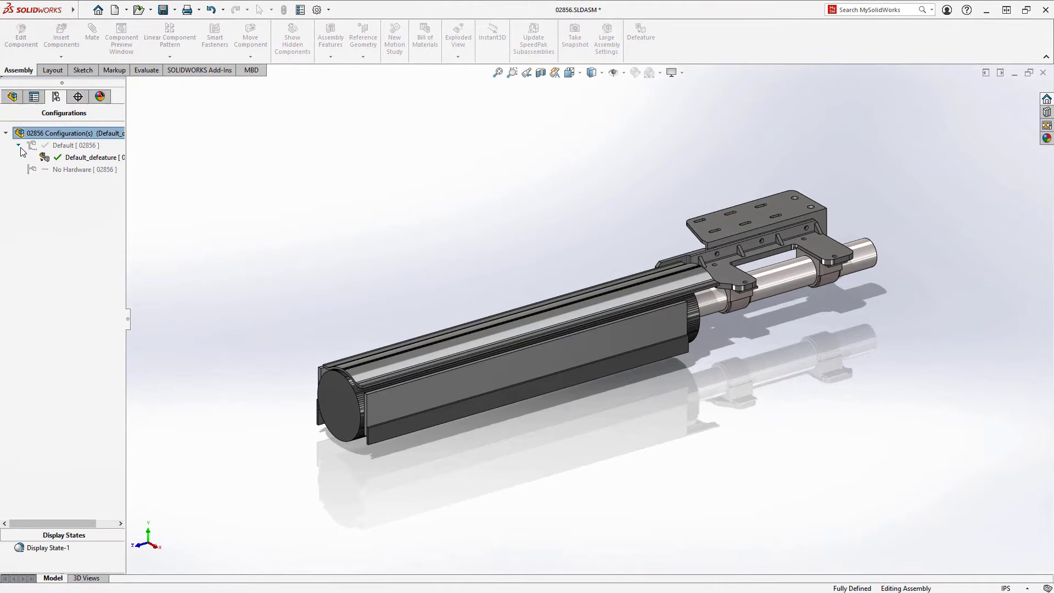
double_click(61, 148)
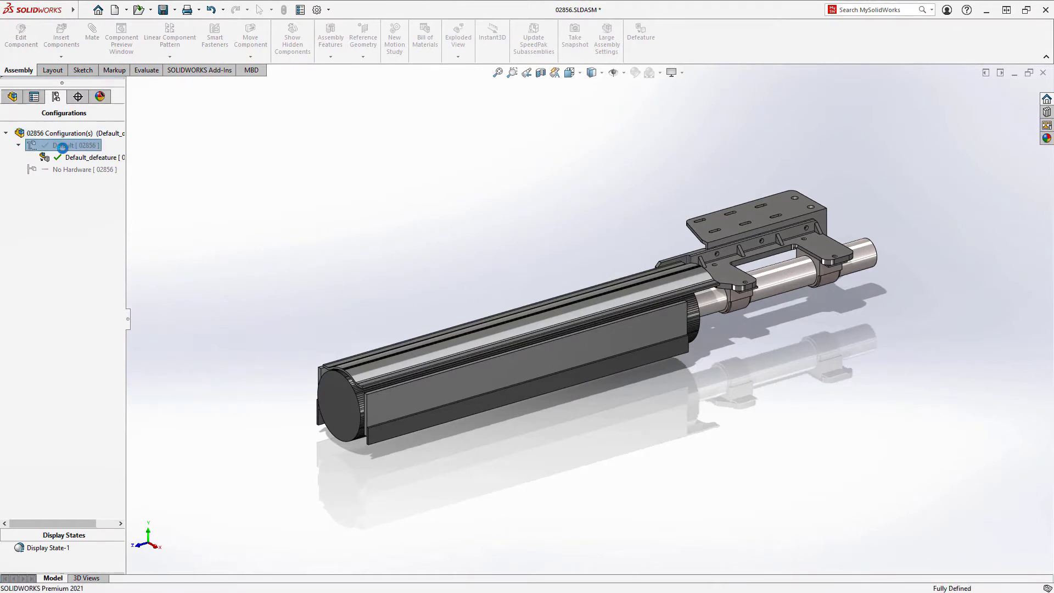
left_click(12, 97)
- Switch to the 02800 assembly and make its 02856 auger brush component use the defeatured version
key("ctrl+Tab")
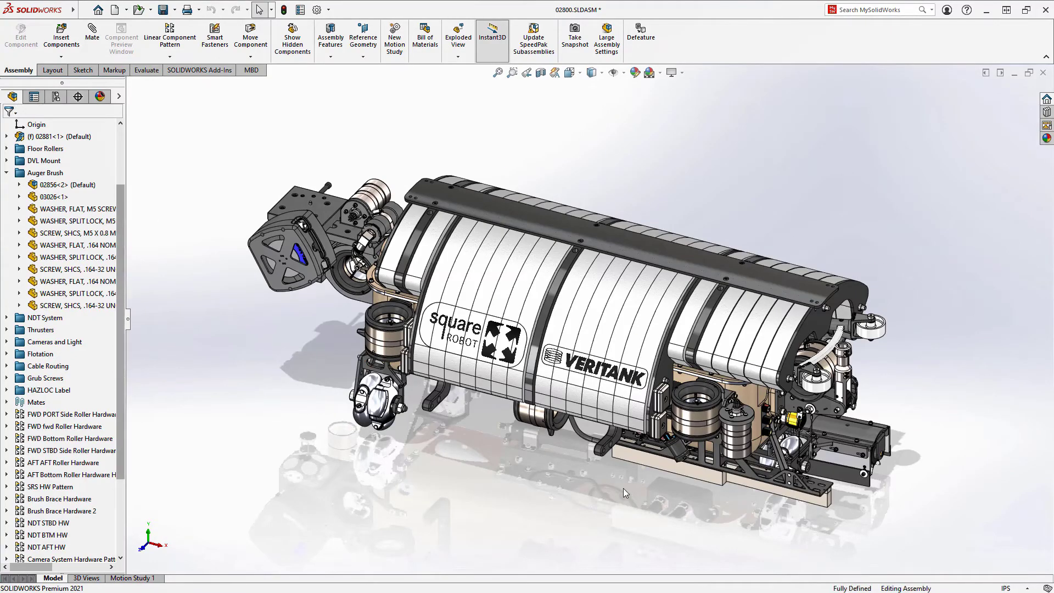
middle_click_drag(624, 489, 398, 305)
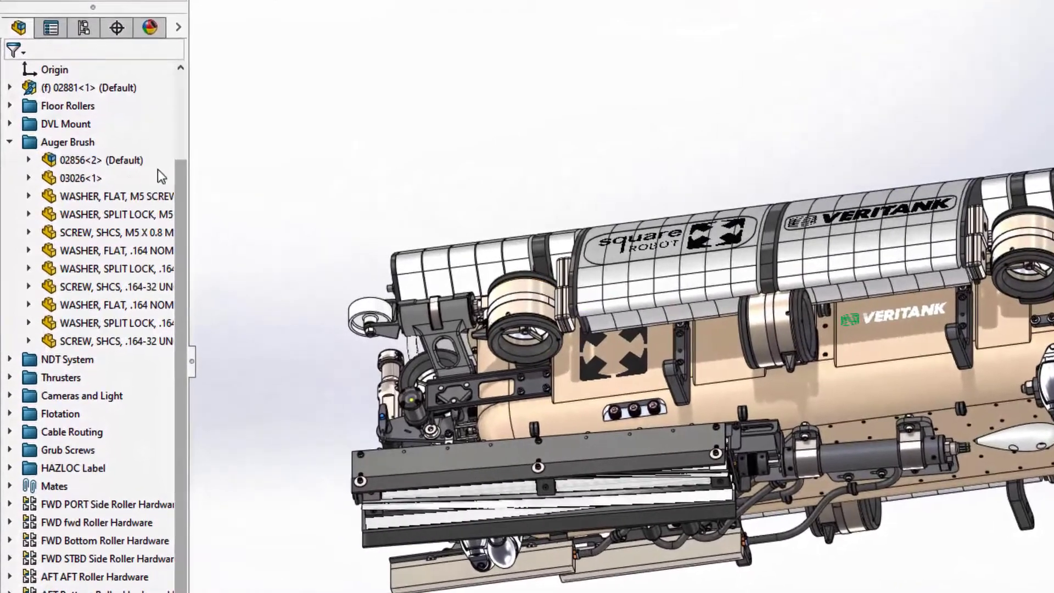
right_click(106, 170)
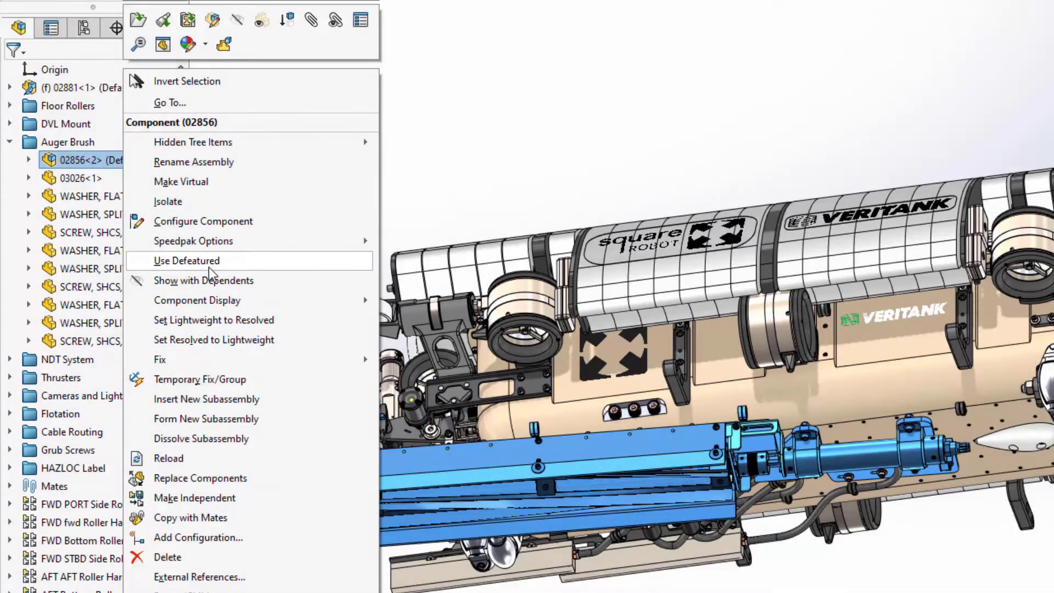
left_click(209, 267)
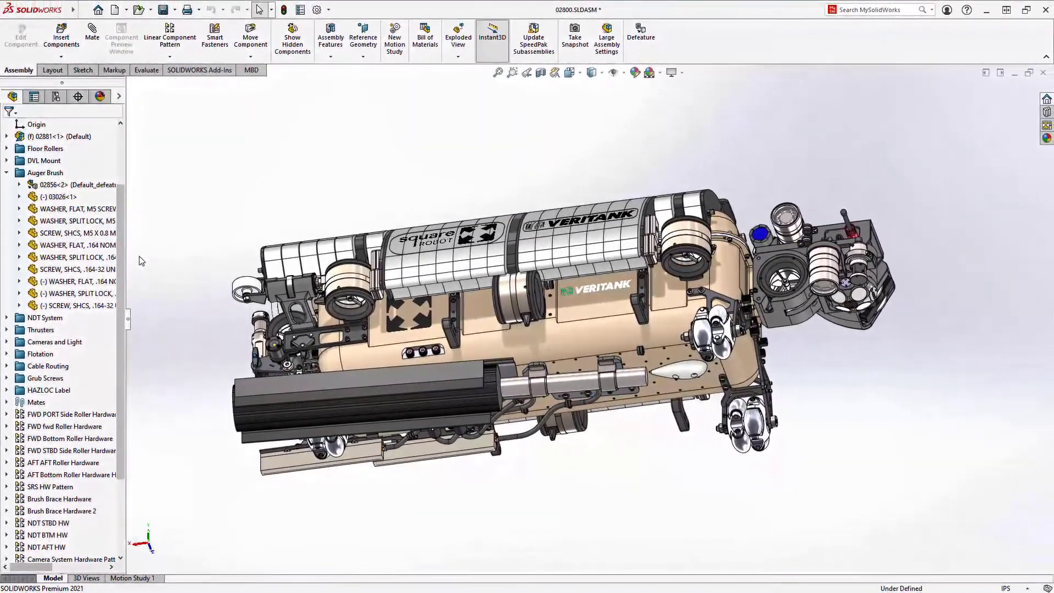
middle_click_drag(140, 256, 329, 406)
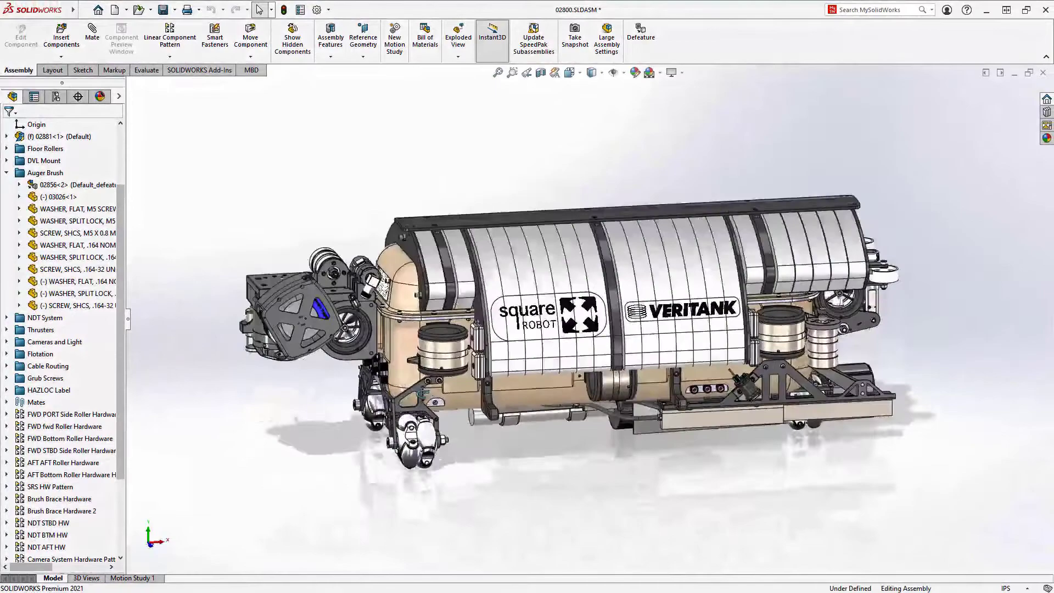
middle_click_drag(421, 393, 350, 439)
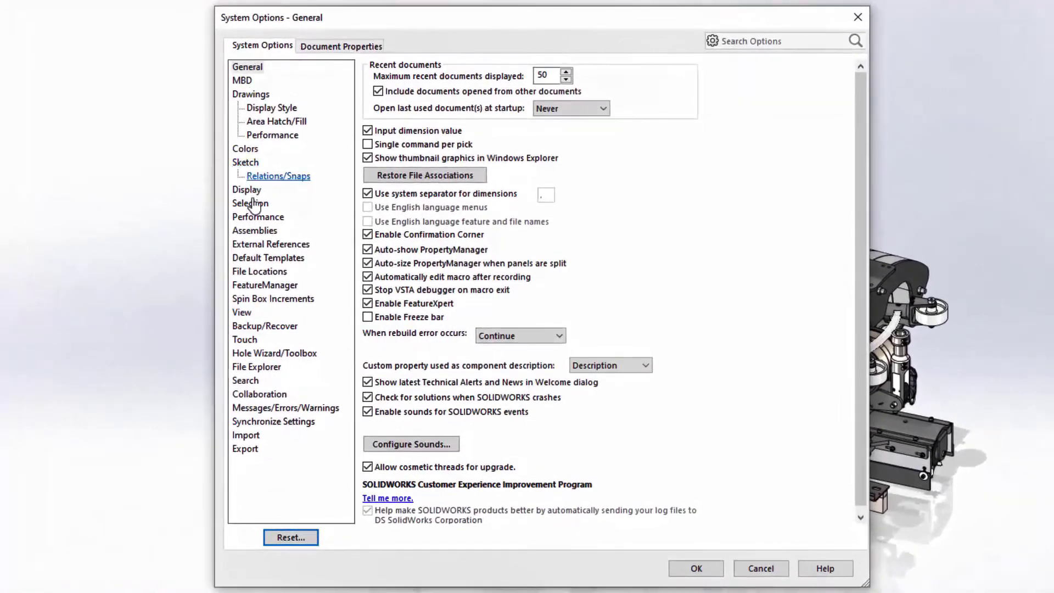
- Show the Performance settings in the system options
left_click(255, 218)
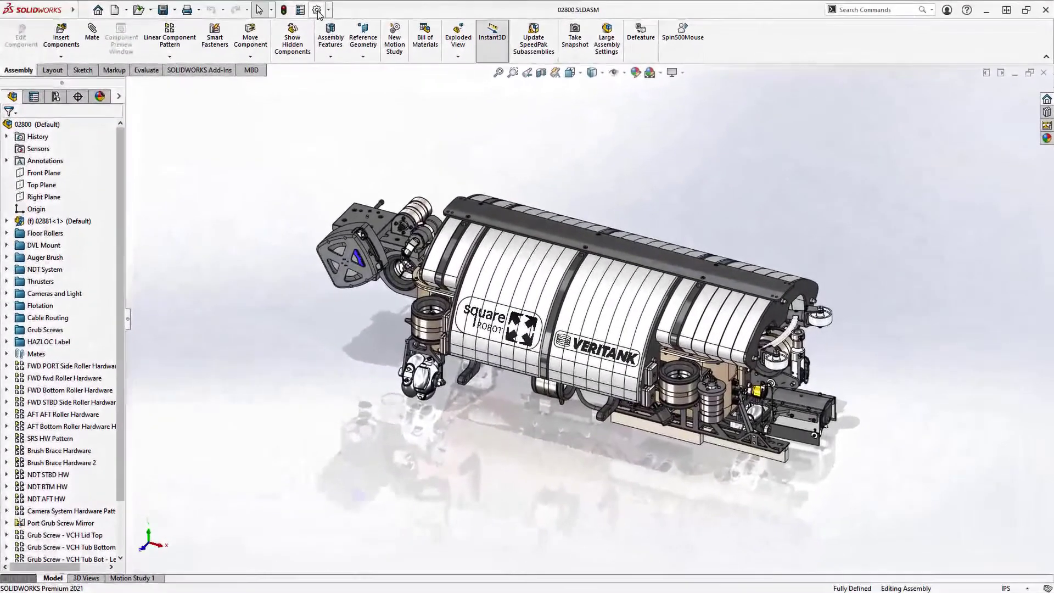
left_click(522, 102)
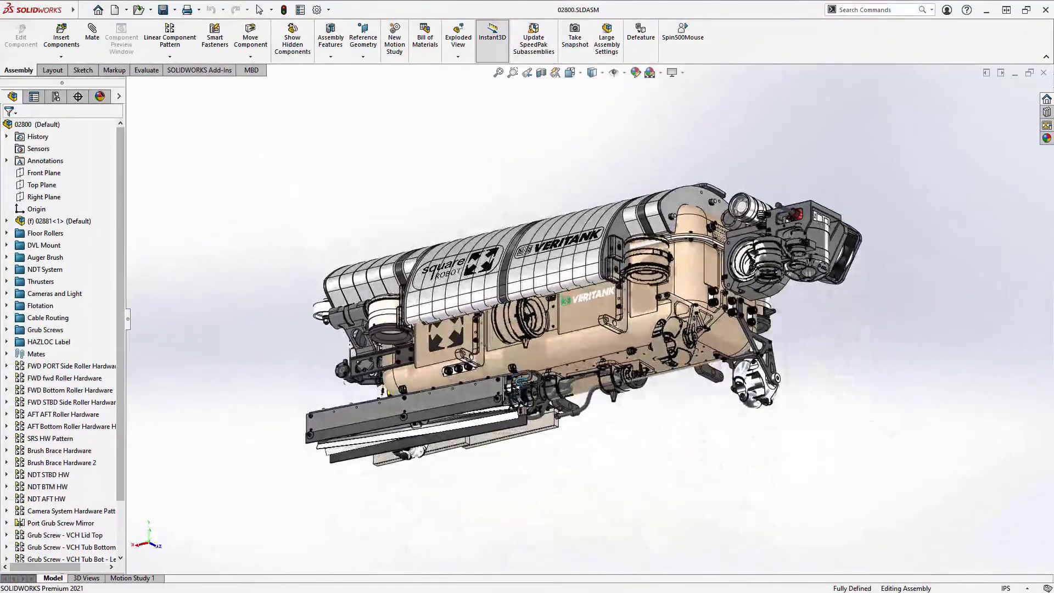
middle_click_drag(565, 417, 597, 524)
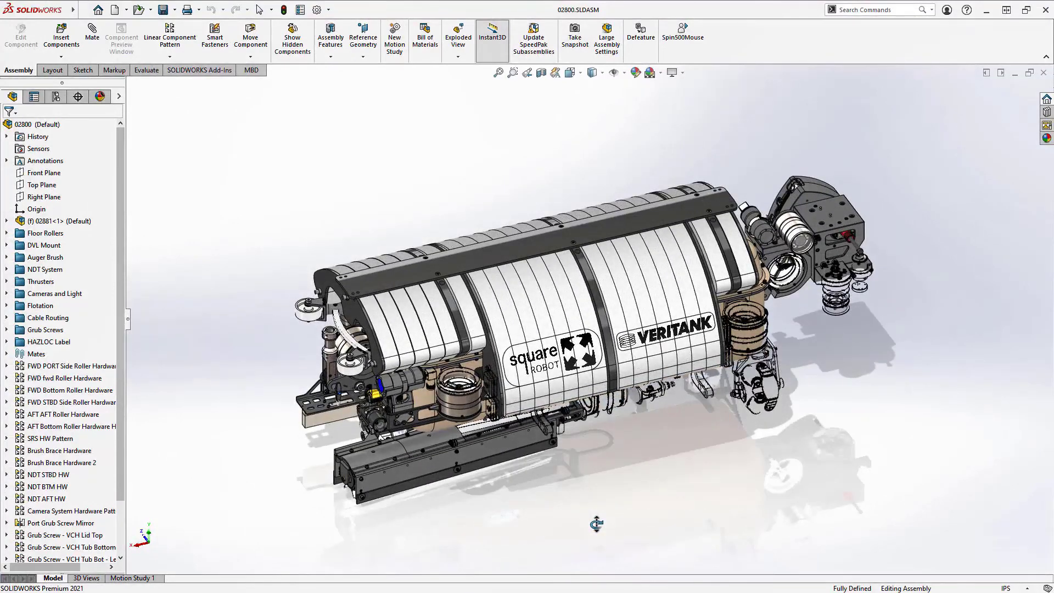